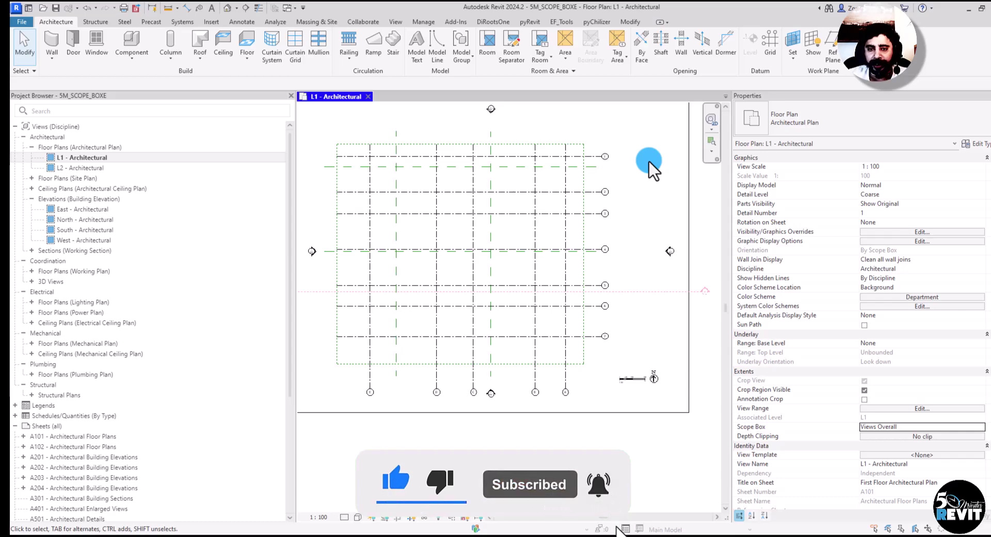
# Examine the Grids and Levels scope box in the L1 plan and the scope box setting of grids 1 and 2.
pyautogui.scroll(-3, 486, 281)
pyautogui.moveTo(509, 325); pyautogui.dragTo(515, 287, button='middle')
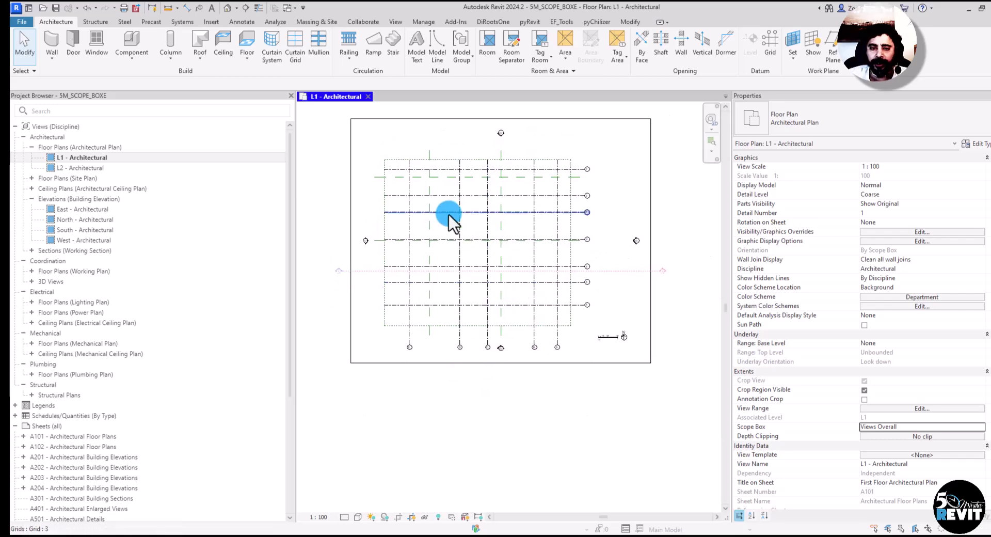
pyautogui.scroll(1, 460, 281)
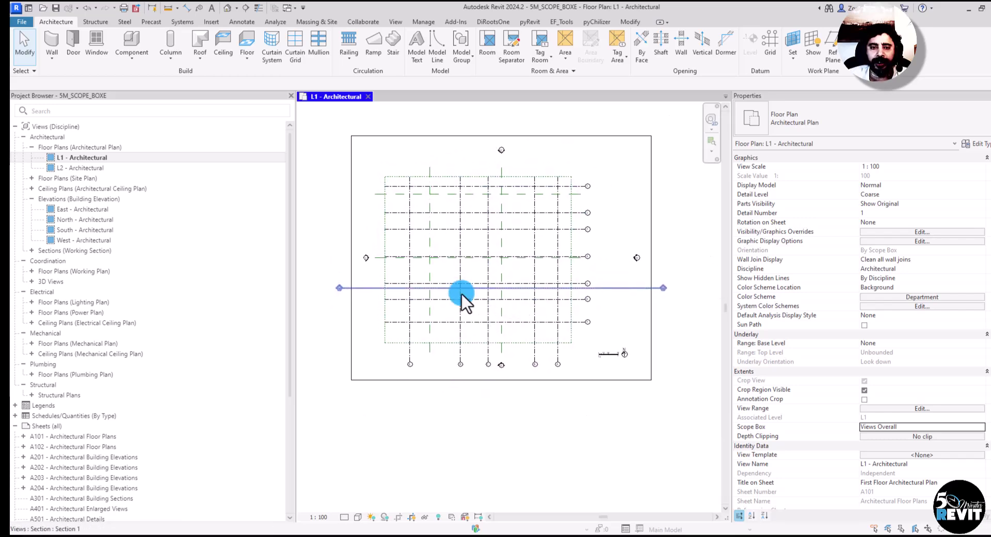
pyautogui.scroll(1, 518, 340)
pyautogui.moveTo(518, 336); pyautogui.dragTo(518, 356, button='middle')
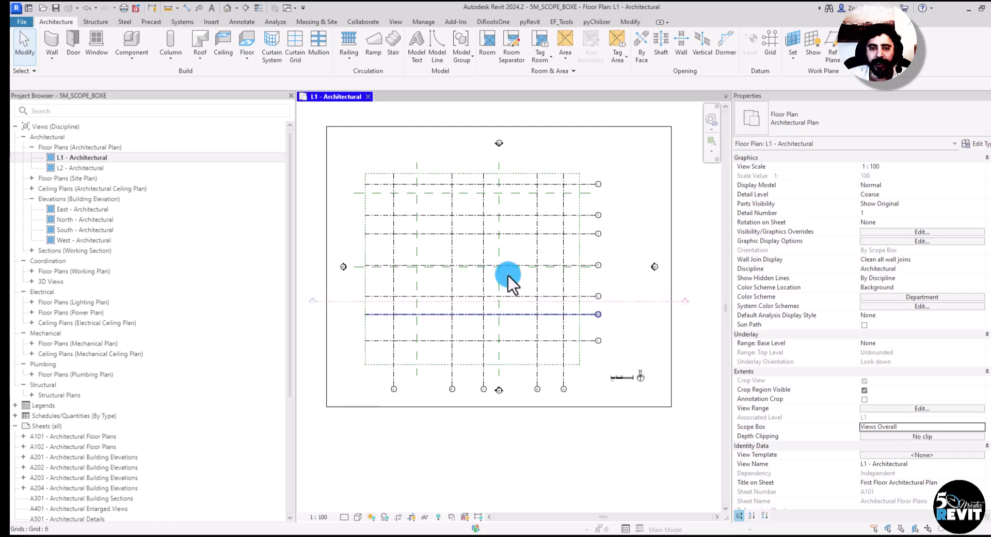
pyautogui.click(462, 174)
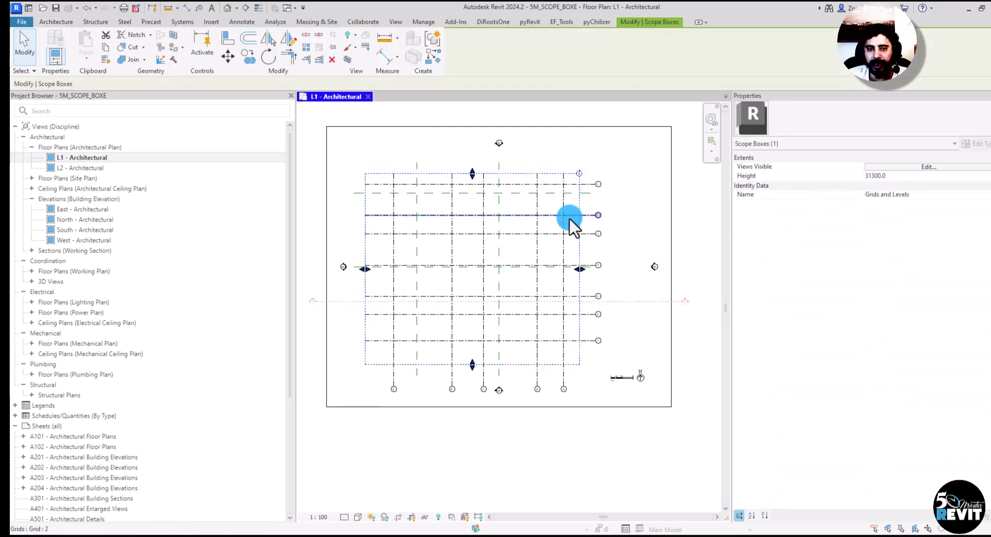
pyautogui.click(534, 164)
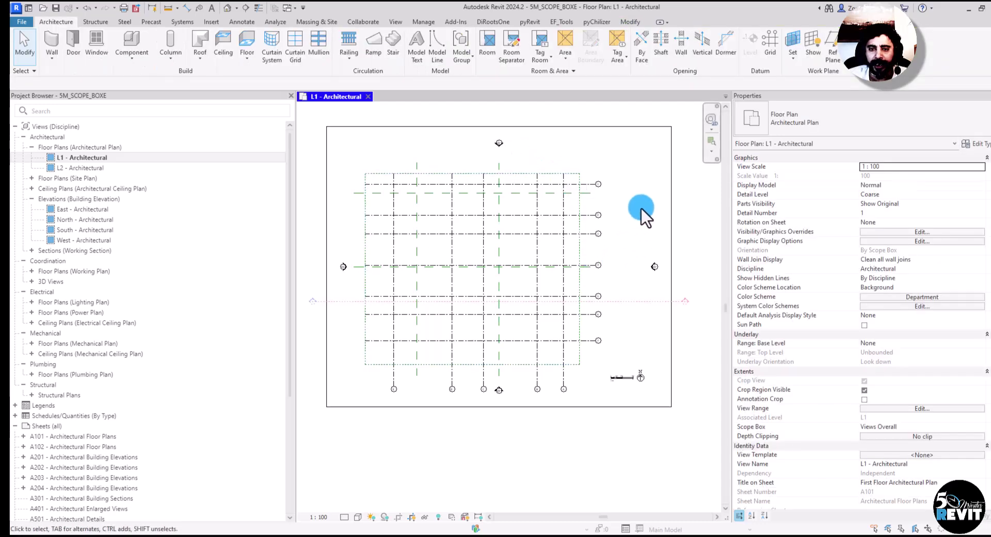
pyautogui.moveTo(642, 213); pyautogui.dragTo(640, 204, button='middle')
pyautogui.scroll(2, 565, 193)
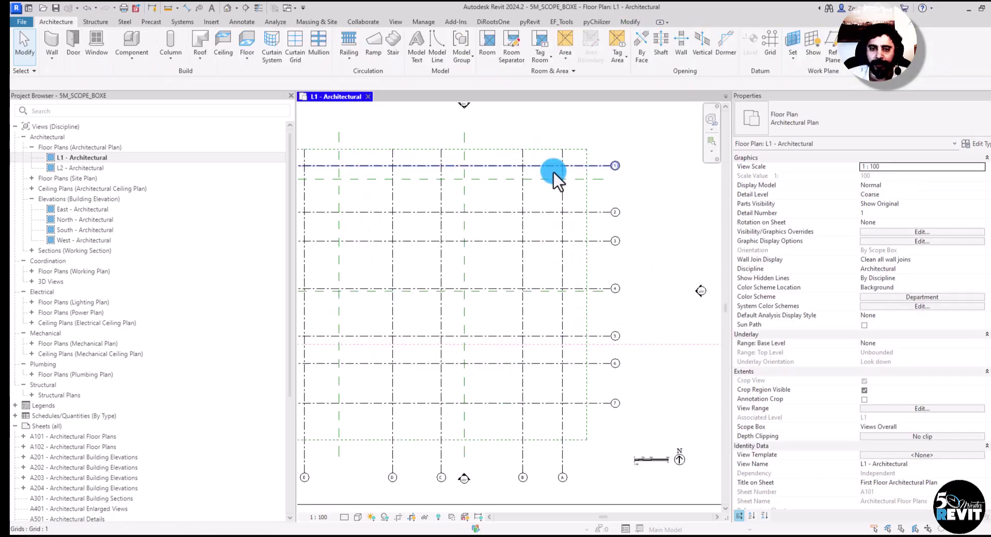
pyautogui.click(549, 169)
pyautogui.click(534, 212)
pyautogui.scroll(-3, 534, 222)
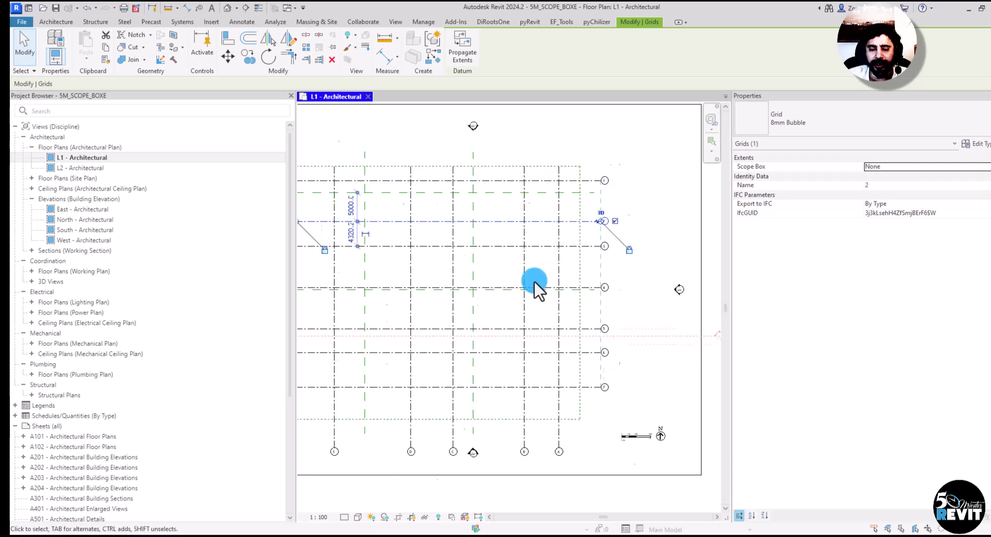
pyautogui.click(589, 176)
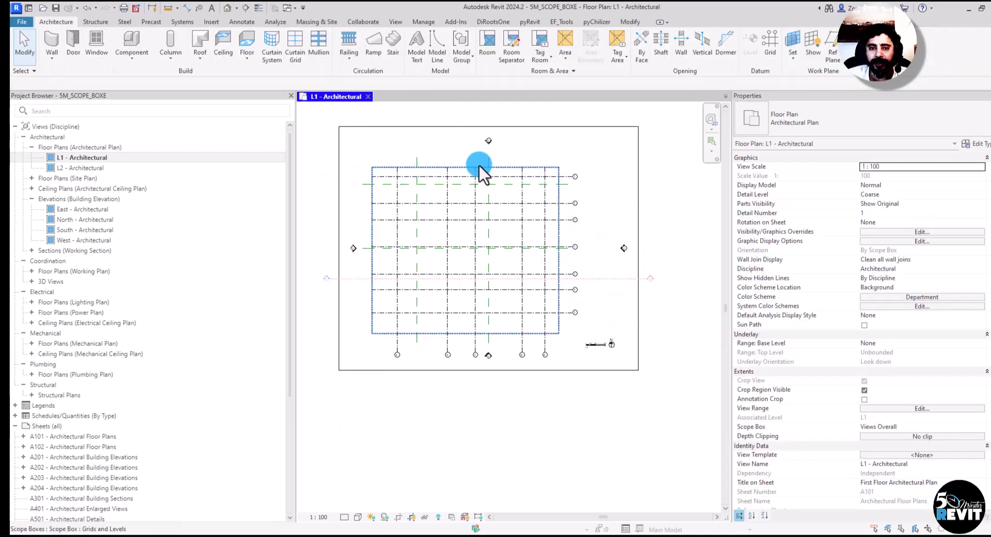
# Stretch the upper edge of the Grids and Levels scope box upward, slightly beyond the ends of the vertical grids.
pyautogui.click(478, 167)
pyautogui.scroll(2, 455, 184)
pyautogui.moveTo(454, 184); pyautogui.dragTo(449, 221, button='middle')
pyautogui.moveTo(463, 194); pyautogui.dragTo(463, 186)
pyautogui.scroll(2, 514, 208)
pyautogui.moveTo(520, 209); pyautogui.dragTo(552, 233, button='middle')
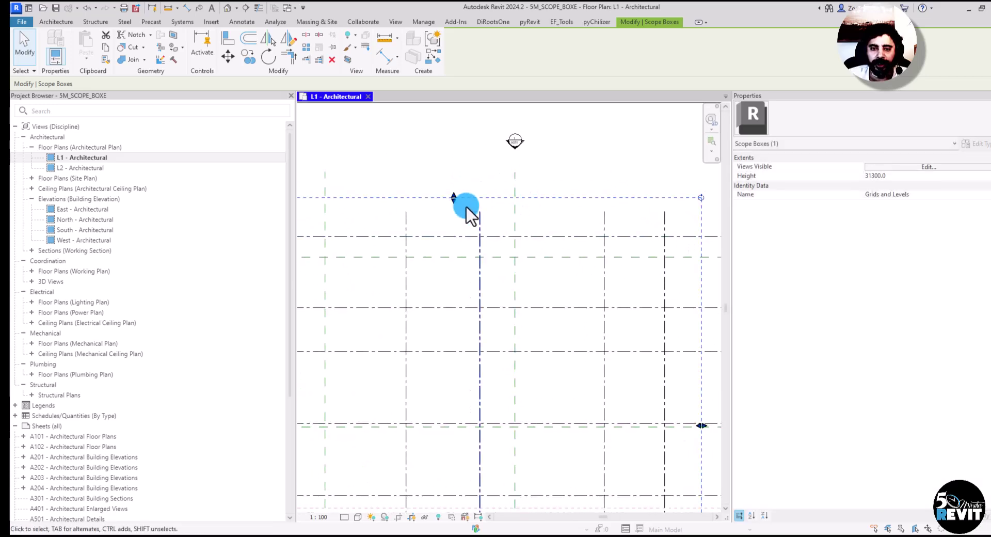
pyautogui.scroll(-2, 474, 212)
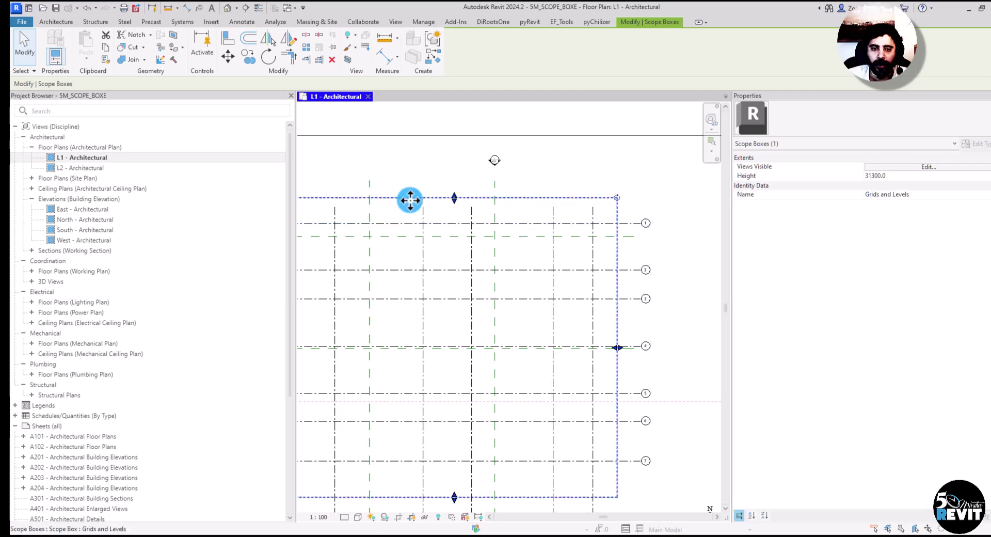
pyautogui.scroll(-2, 413, 201)
pyautogui.scroll(2, 478, 209)
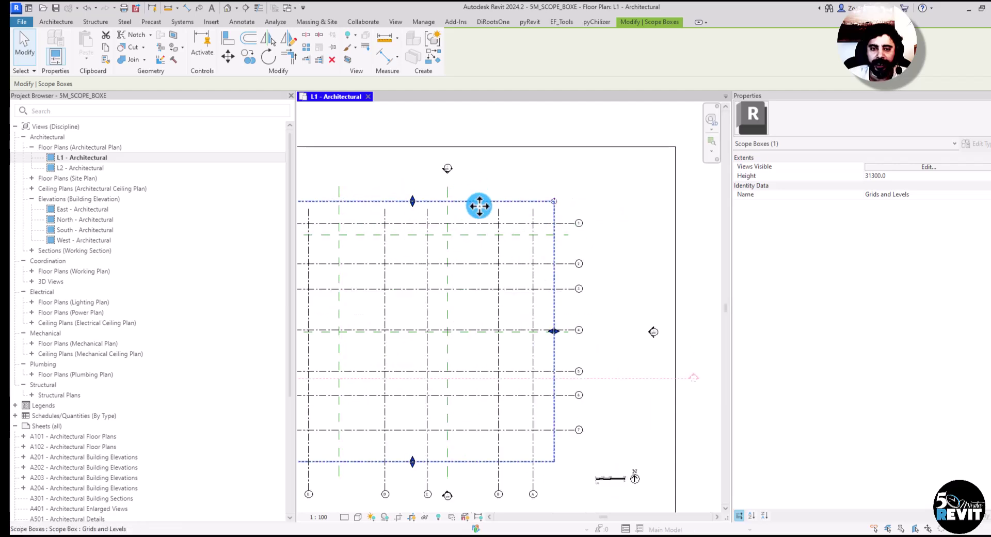
# Set the Scope Box of the two vertical reference planes, including Center (East/West), to None.
pyautogui.click(494, 170)
pyautogui.click(481, 177)
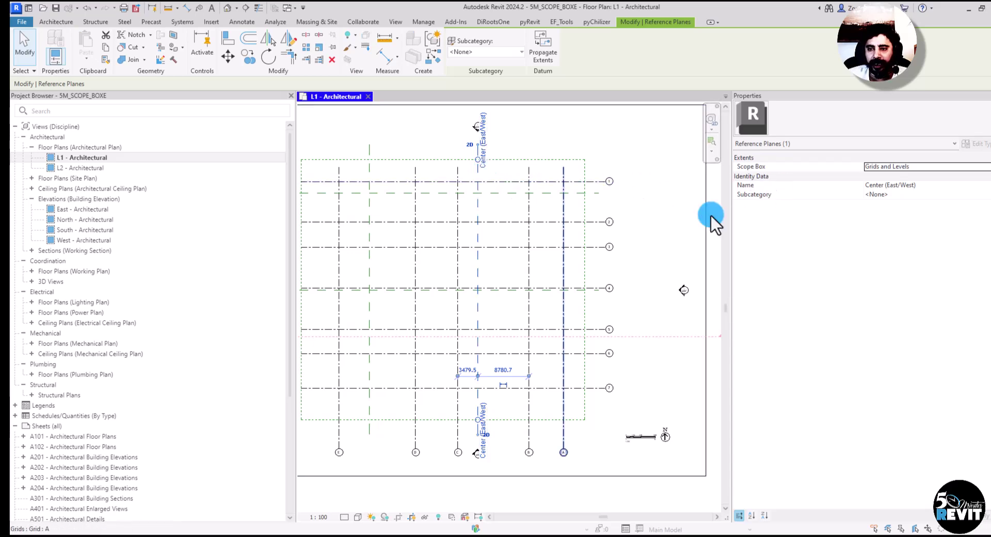
pyautogui.click(902, 167)
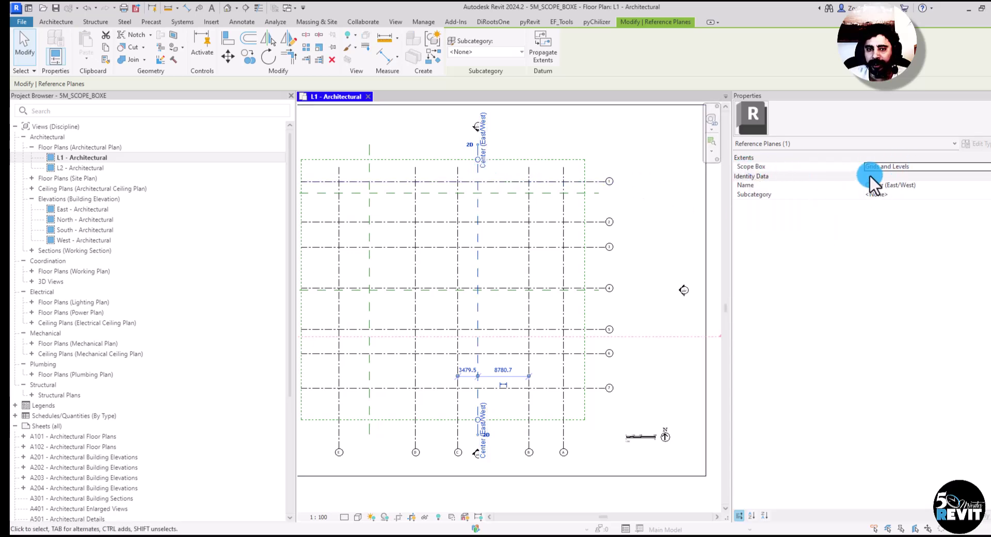
pyautogui.click(526, 151)
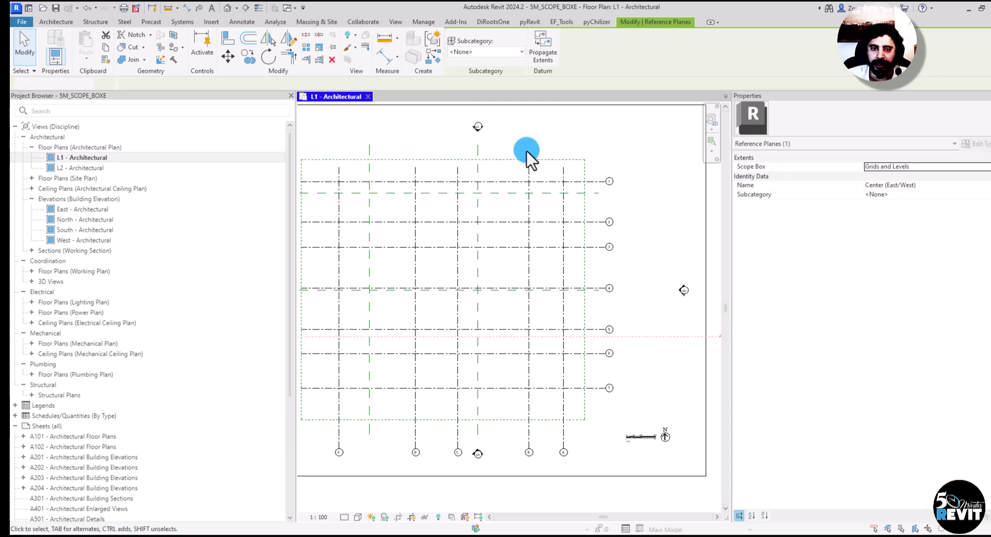
pyautogui.moveTo(506, 146); pyautogui.dragTo(360, 153)
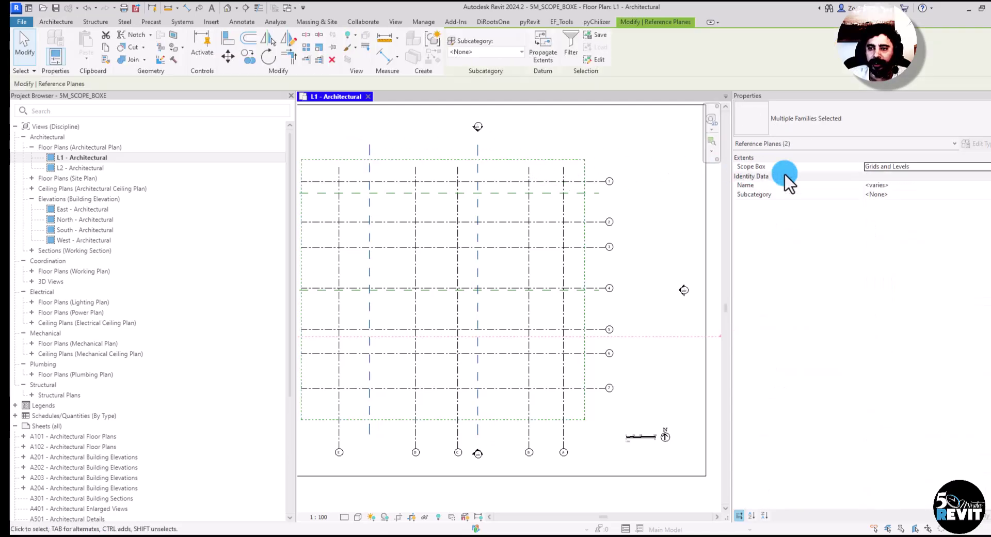
pyautogui.click(972, 166)
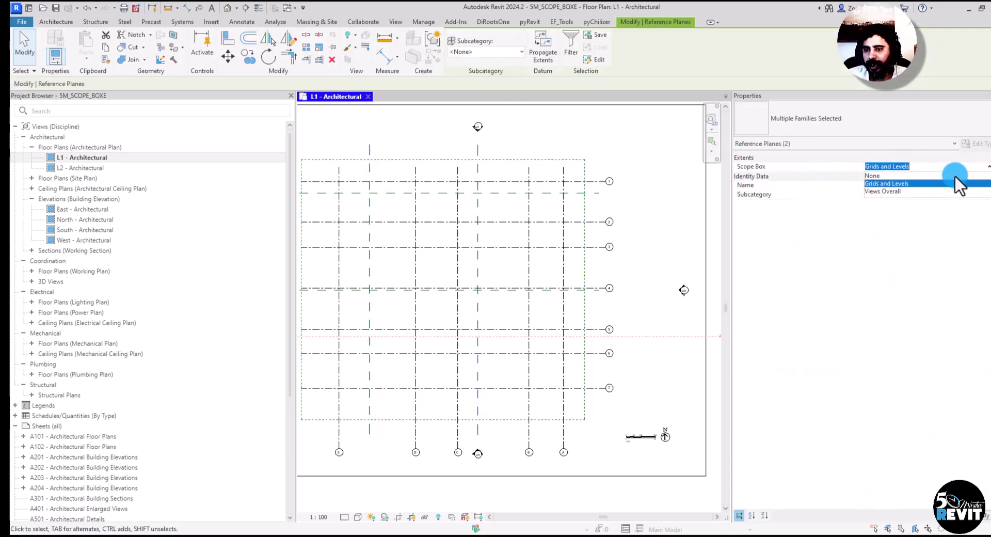
pyautogui.click(877, 176)
pyautogui.scroll(-2, 471, 215)
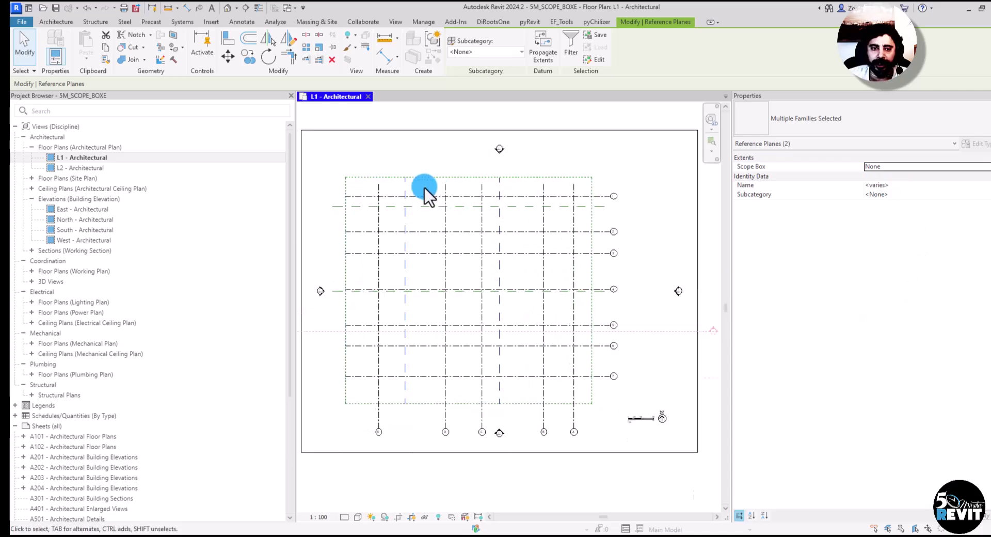
# Extend the upper edge of the Grids and Levels scope box a little further upward.
pyautogui.scroll(2, 429, 191)
pyautogui.click(453, 172)
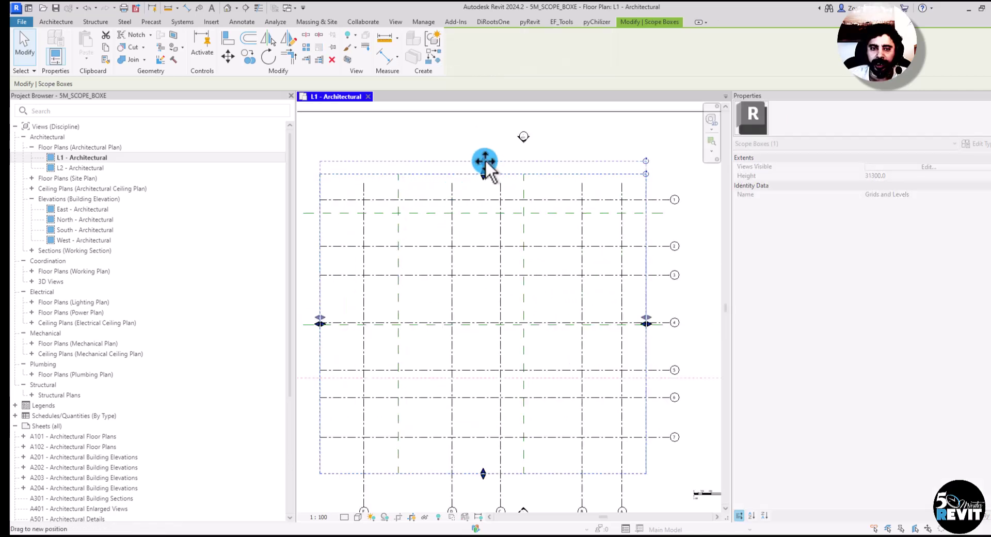
pyautogui.scroll(-2, 506, 243)
pyautogui.moveTo(506, 243); pyautogui.dragTo(544, 280, button='middle')
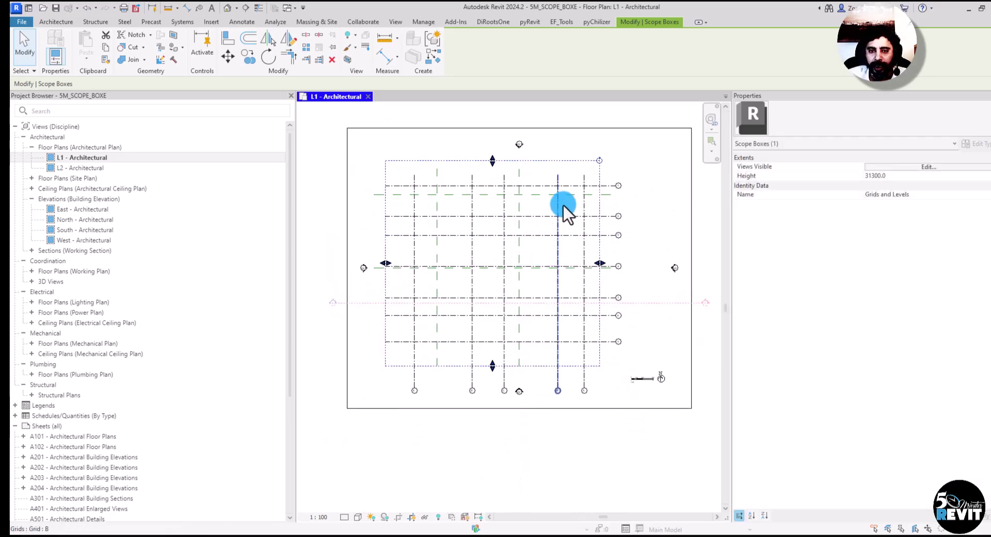
# Select all instances of the grid type and assign them to the Grids and Levels scope box.
pyautogui.click(557, 180)
pyautogui.rightClick(558, 187)
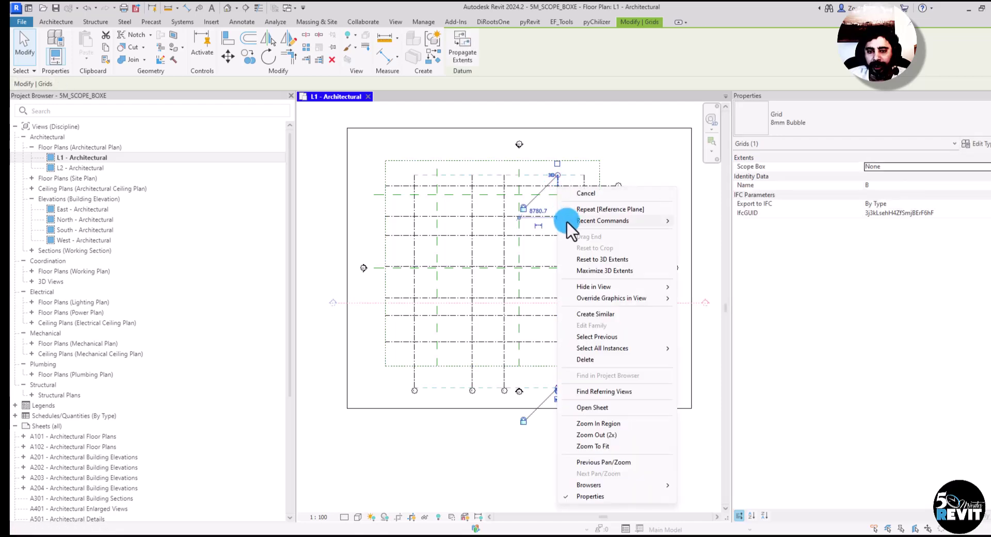
pyautogui.moveTo(597, 348)
pyautogui.click(704, 348)
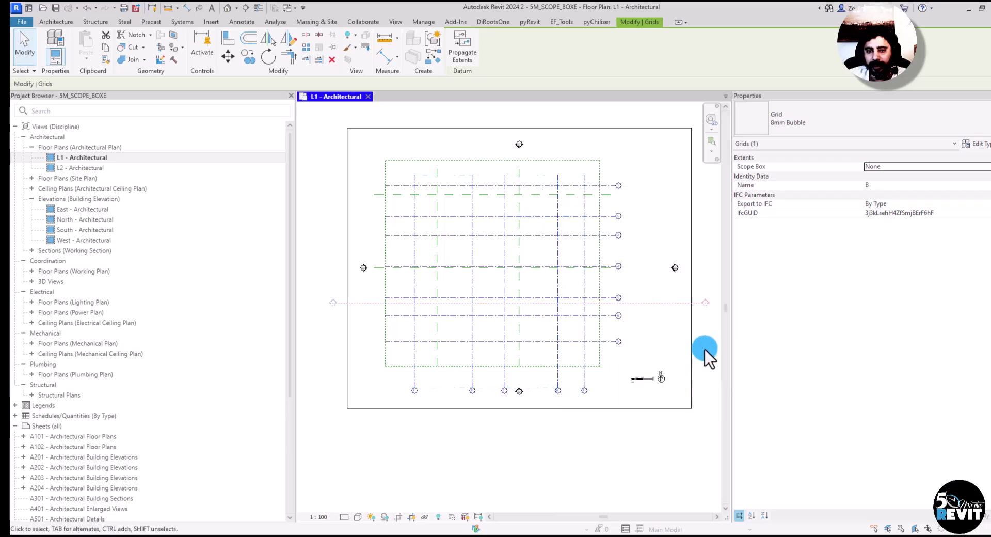
pyautogui.click(896, 173)
pyautogui.click(984, 168)
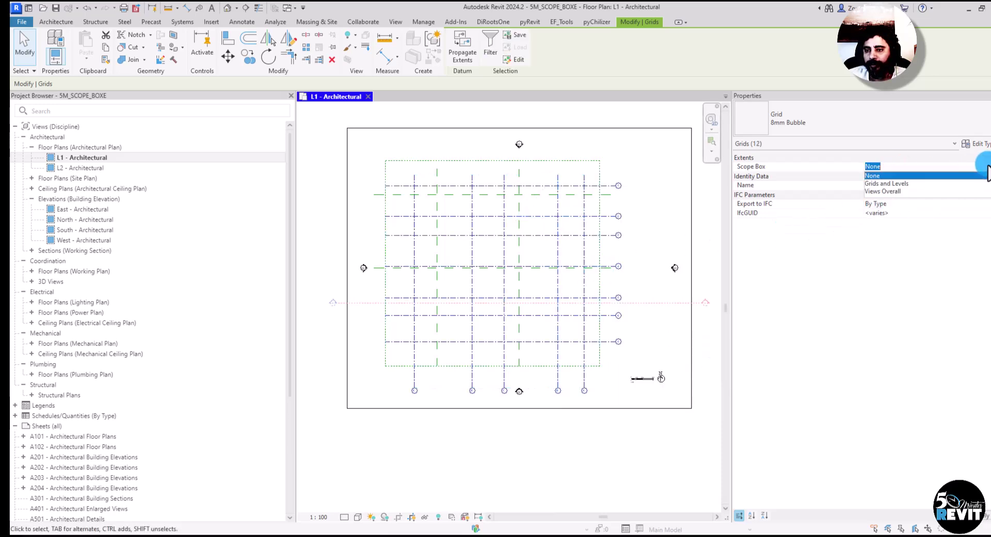
pyautogui.click(886, 184)
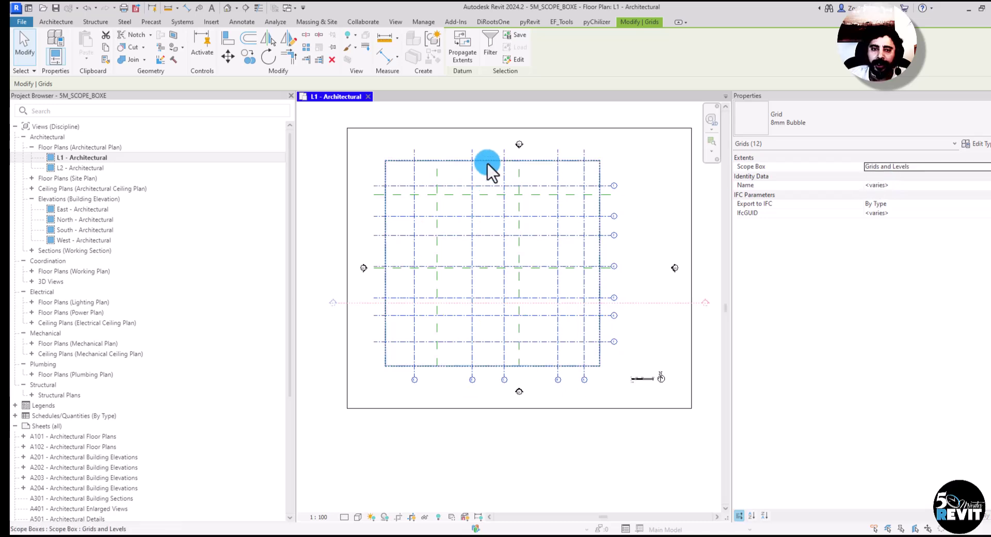
# Pull the Grids and Levels scope box's upper edge slightly inward and its right edge slightly outward.
pyautogui.scroll(2, 476, 188)
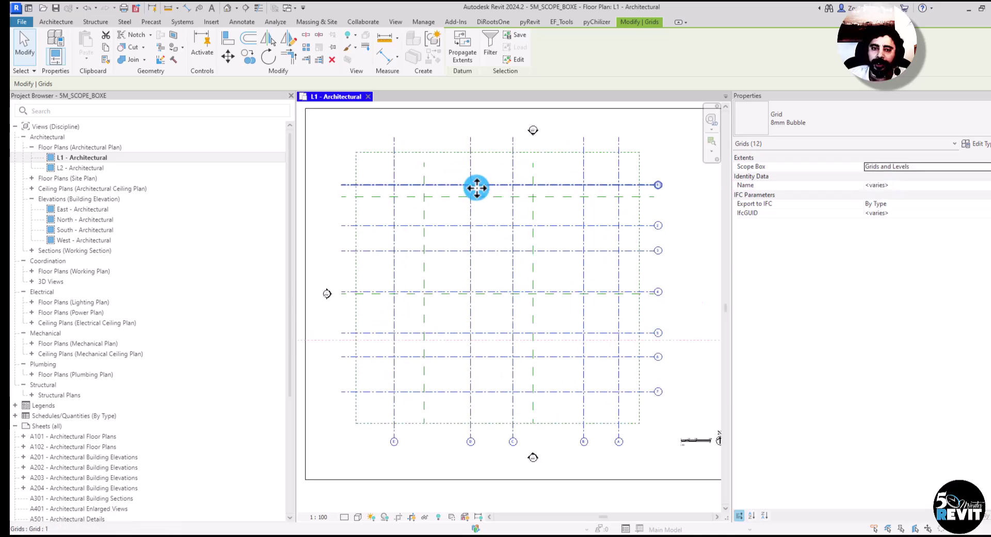
pyautogui.click(491, 154)
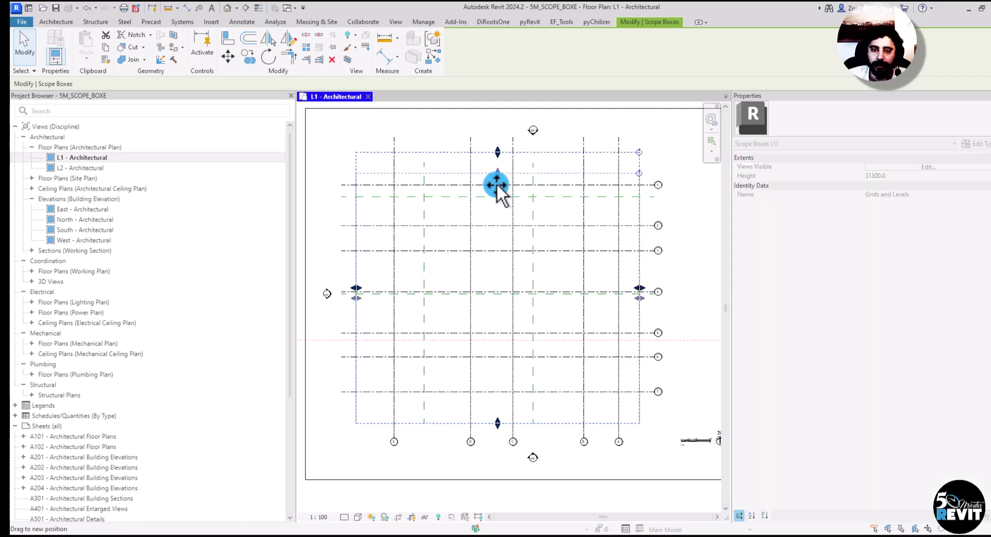
pyautogui.moveTo(497, 165); pyautogui.dragTo(496, 165)
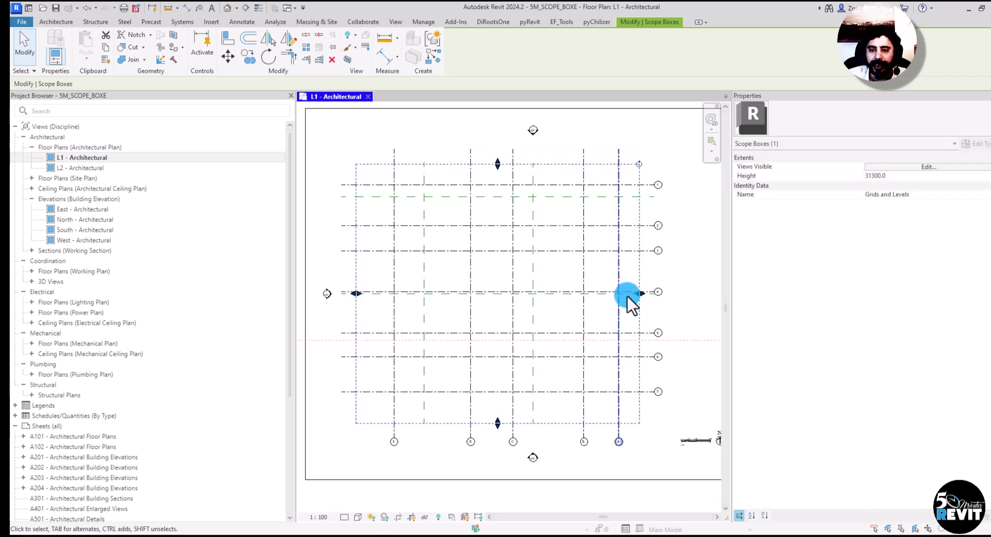
pyautogui.moveTo(639, 295)
pyautogui.mouseDown()
pyautogui.moveTo(622, 297)
pyautogui.moveTo(652, 292)
pyautogui.mouseUp()
pyautogui.moveTo(653, 335); pyautogui.dragTo(612, 303, button='middle')
pyautogui.scroll(-1, 642, 326)
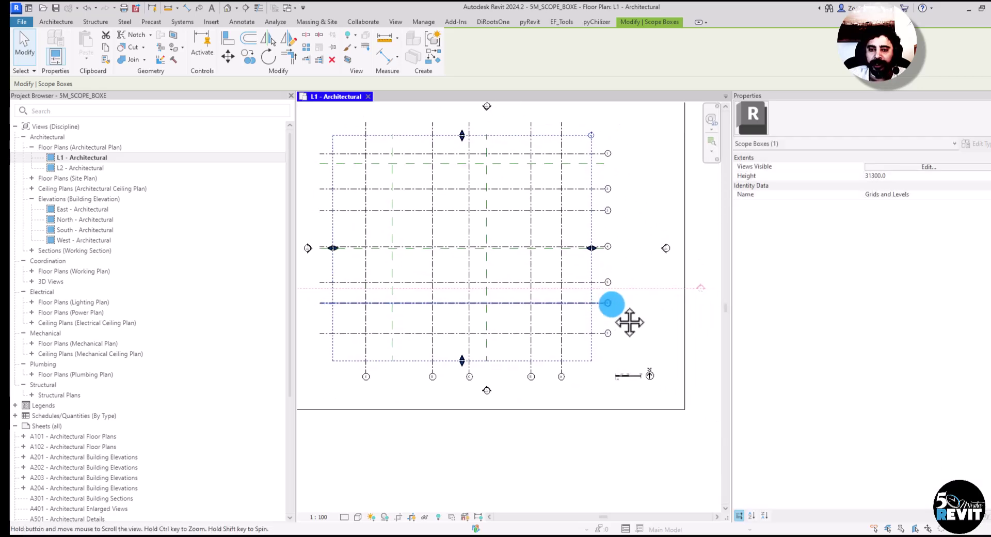
# Open the East - Architectural elevation from its marker in the plan to check its contents, and close the view again.
pyautogui.scroll(2, 659, 260)
pyautogui.press('Escape')
pyautogui.doubleClick(666, 245)
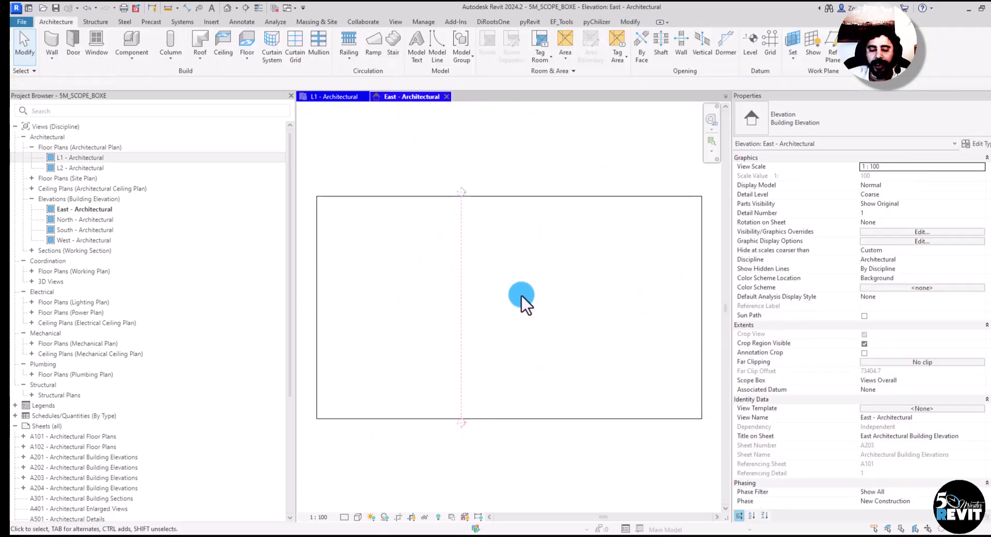
pyautogui.scroll(-1, 528, 293)
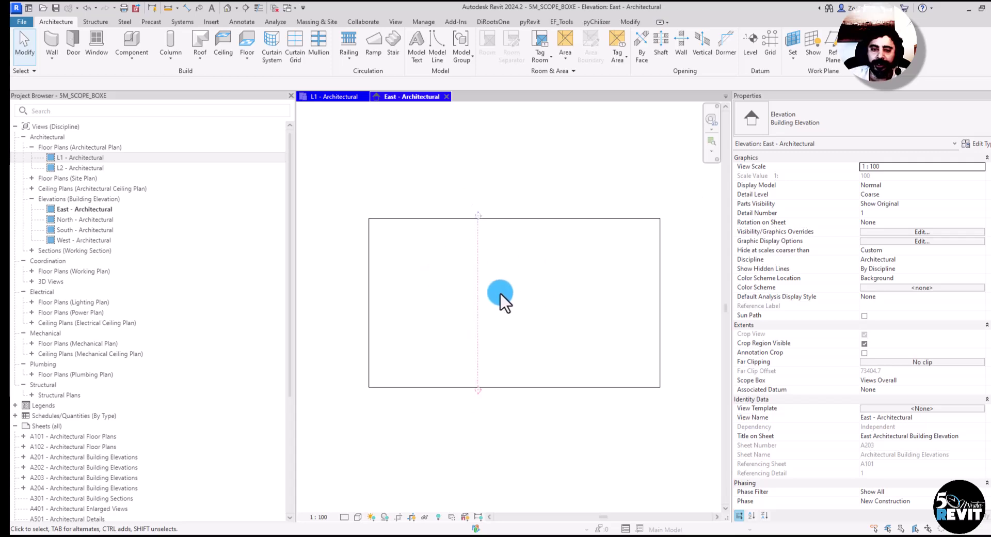
pyautogui.moveTo(551, 297); pyautogui.dragTo(535, 292, button='middle')
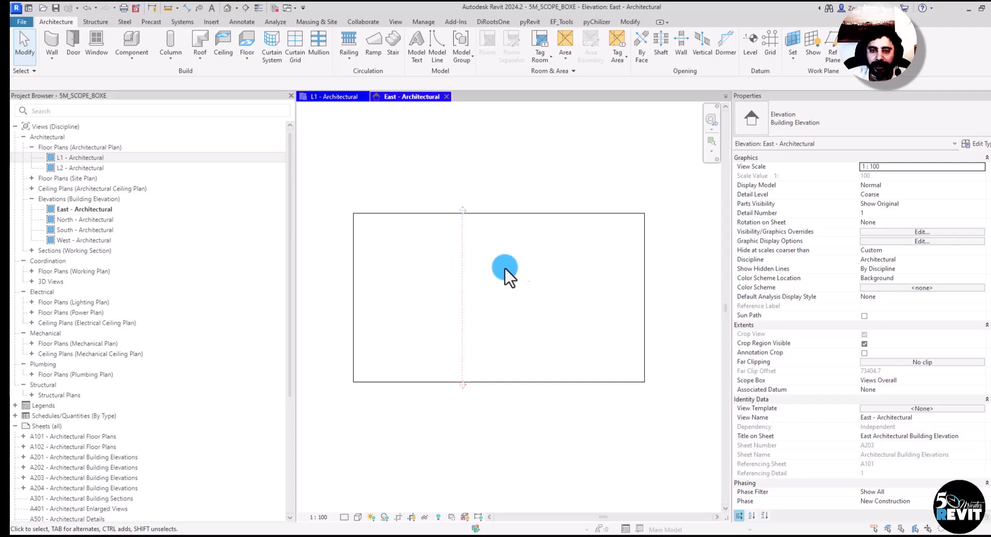
pyautogui.click(446, 98)
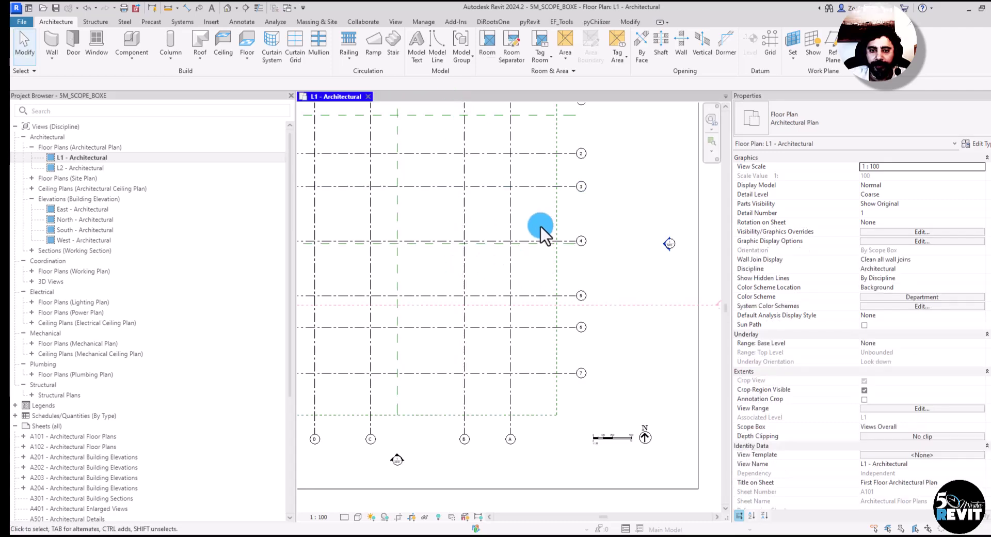
# Compare the East elevation's view line with the extents of the Grids and Levels scope box in the plan.
pyautogui.click(635, 251)
pyautogui.scroll(-2, 608, 287)
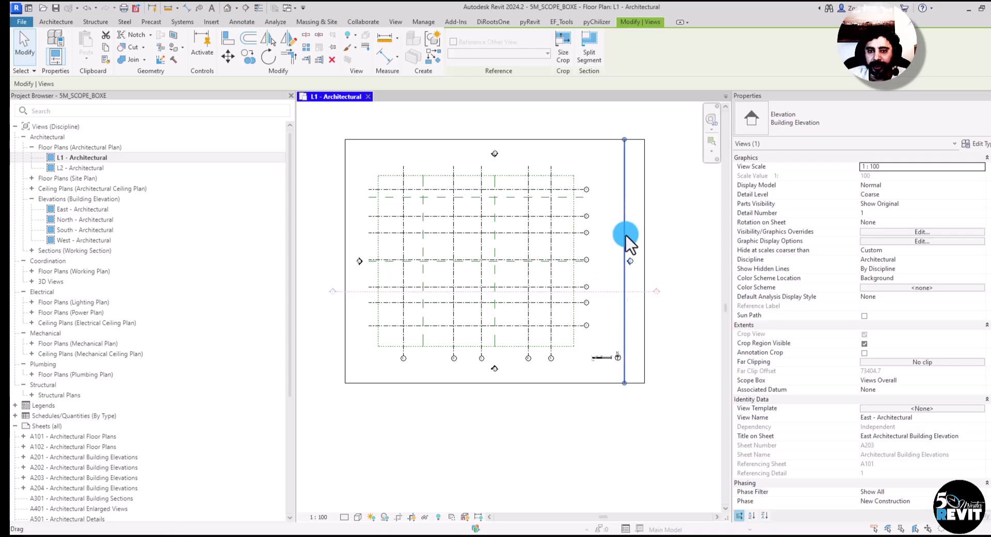
pyautogui.moveTo(629, 288); pyautogui.dragTo(624, 288)
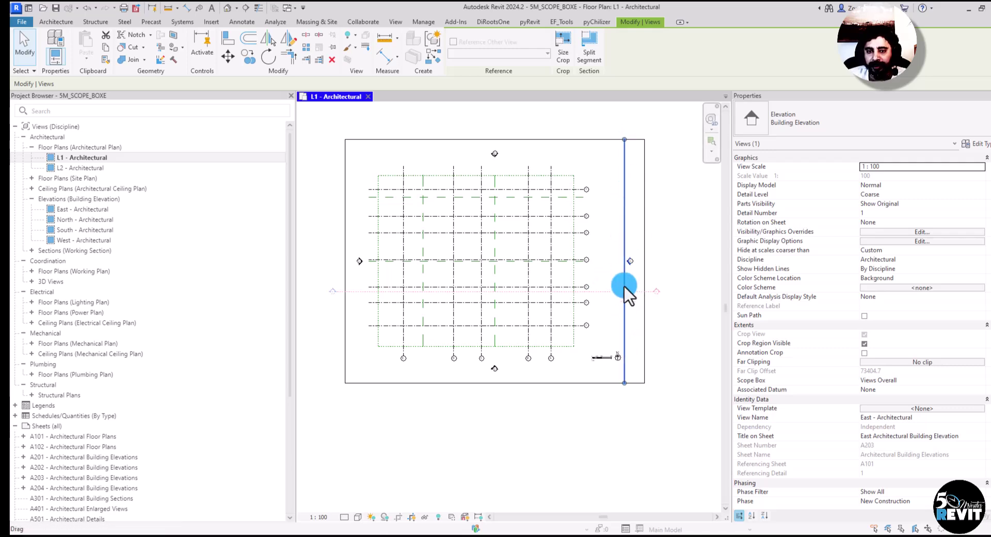
pyautogui.click(575, 253)
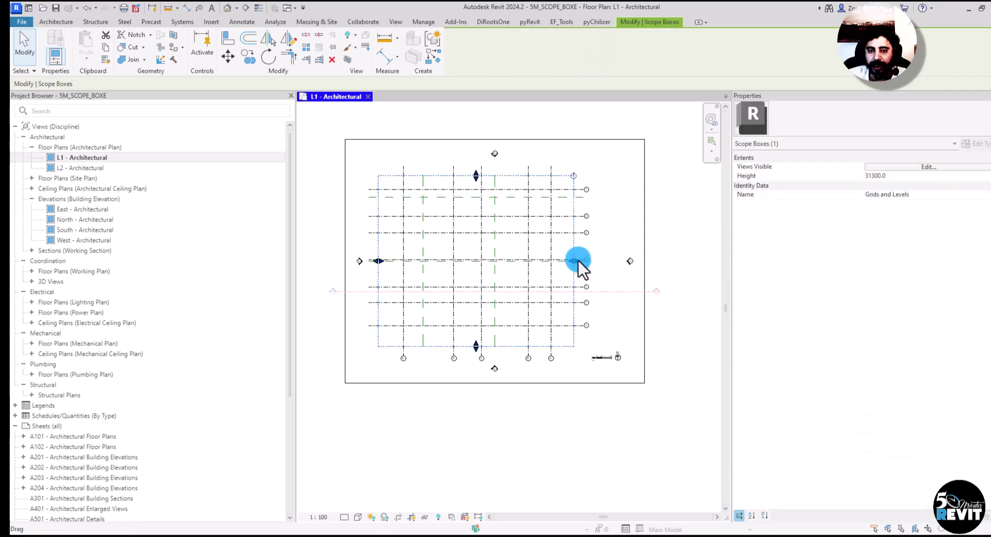
pyautogui.scroll(2, 624, 264)
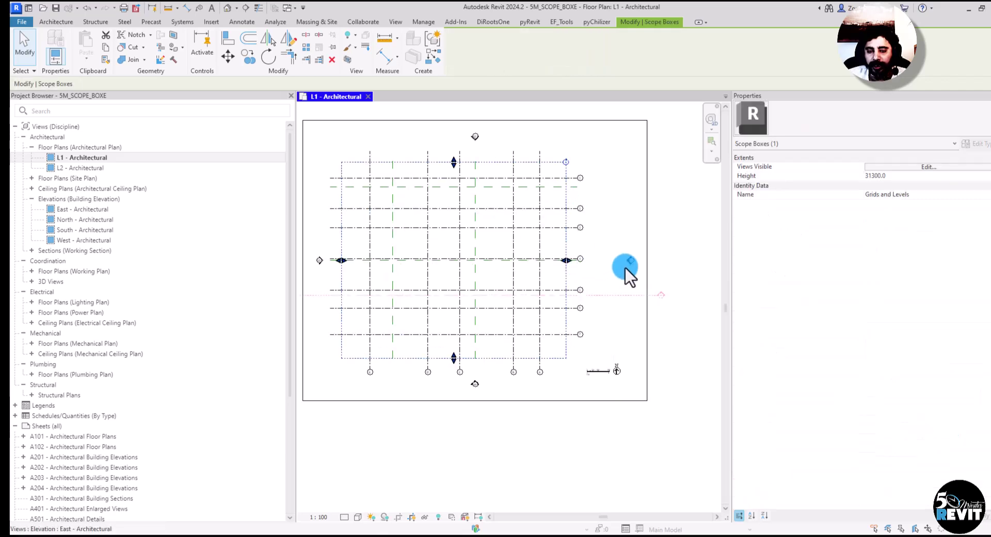
# Stretch the Grids and Levels scope box's right edge outward to the East elevation's view line.
pyautogui.click(629, 261)
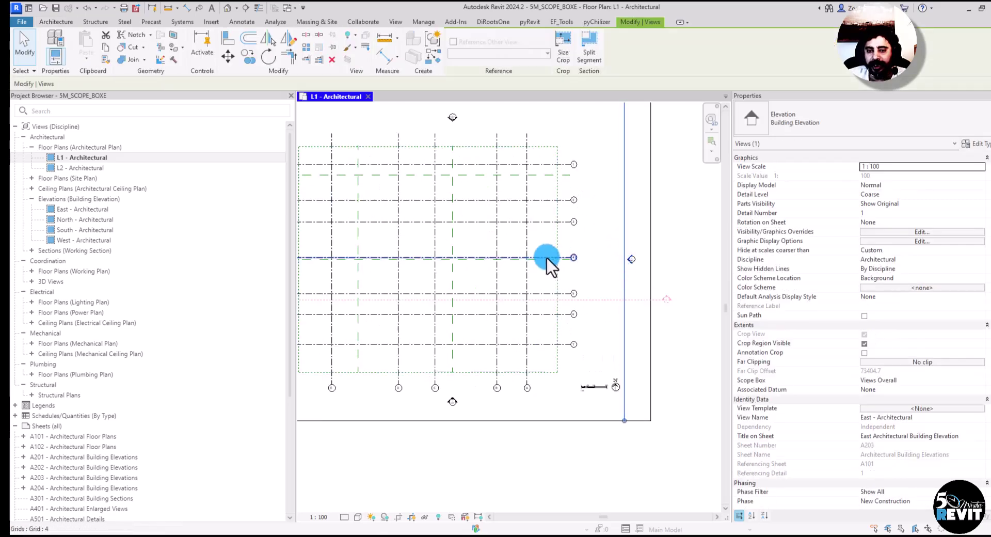
pyautogui.click(602, 270)
pyautogui.click(558, 246)
pyautogui.moveTo(558, 257); pyautogui.dragTo(624, 259)
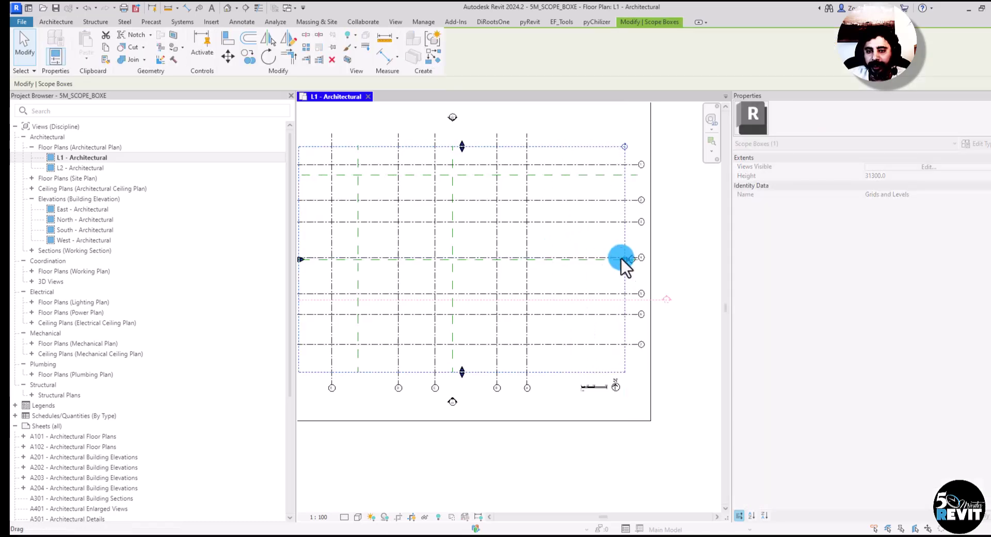
pyautogui.press('Escape')
# Examine up close where the scope box's right edge lies relative to the East elevation marker.
pyautogui.scroll(2, 625, 255)
pyautogui.click(632, 263)
pyautogui.click(629, 284)
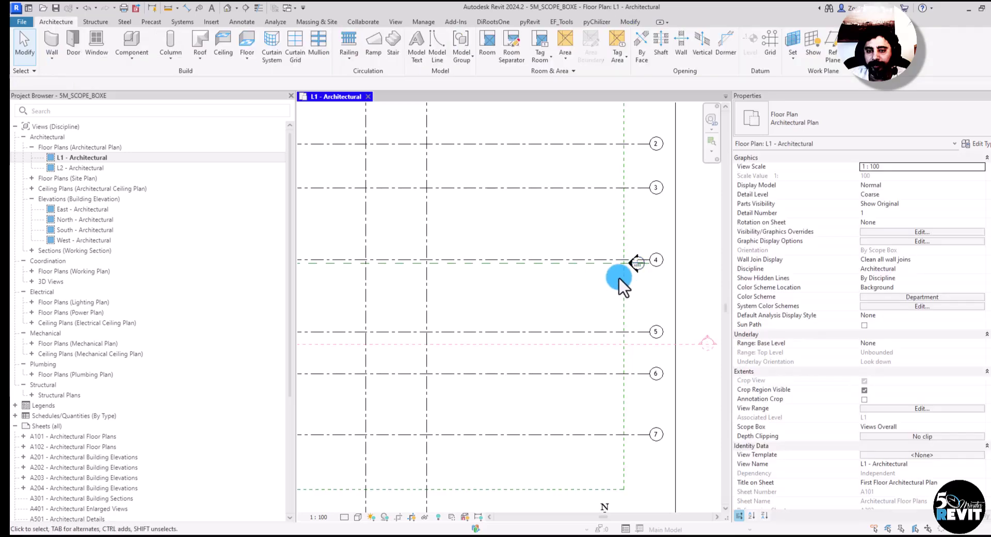
pyautogui.scroll(3, 627, 282)
pyautogui.moveTo(629, 268); pyautogui.dragTo(612, 253)
pyautogui.scroll(-3, 604, 283)
pyautogui.click(630, 303)
pyautogui.scroll(3, 618, 273)
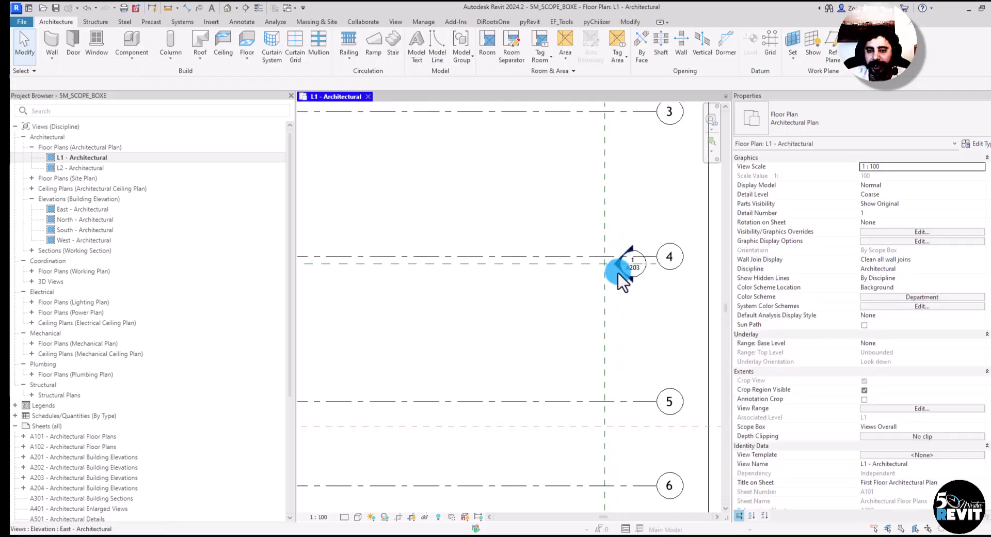
# Open the East - Architectural elevation from its marker and select the Grids and Levels scope box to check its extents against the grids.
pyautogui.doubleClick(617, 274)
pyautogui.scroll(-3, 524, 303)
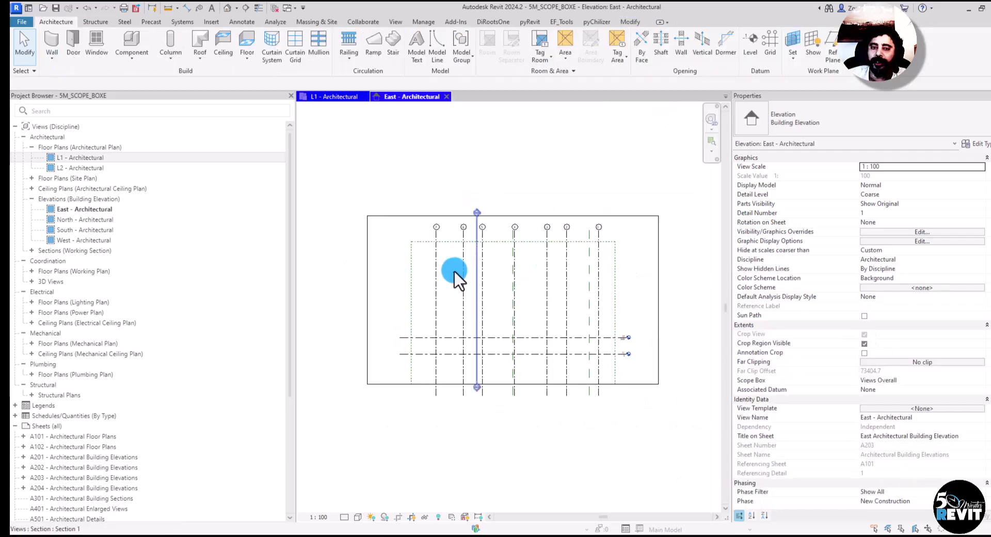
pyautogui.scroll(3, 529, 268)
pyautogui.click(506, 242)
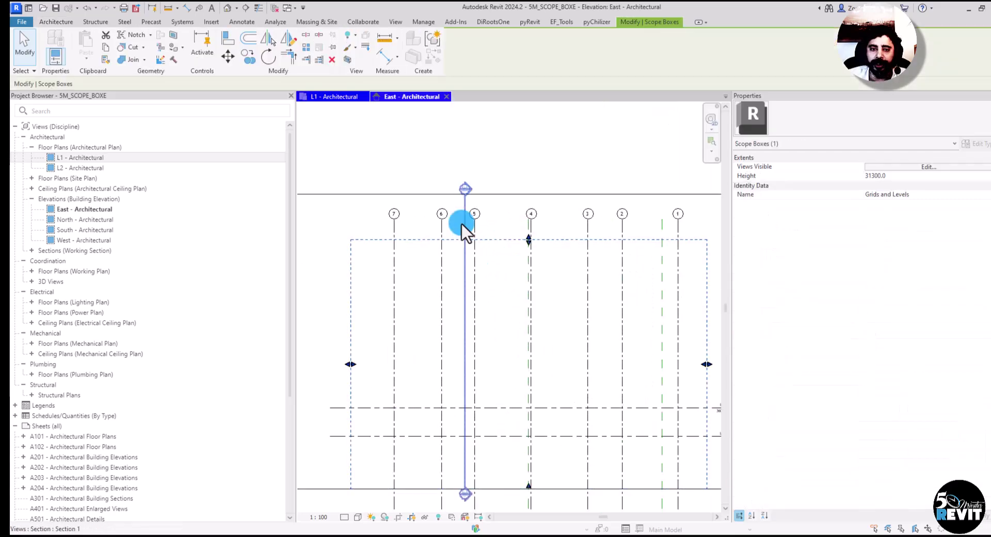
pyautogui.scroll(-3, 496, 291)
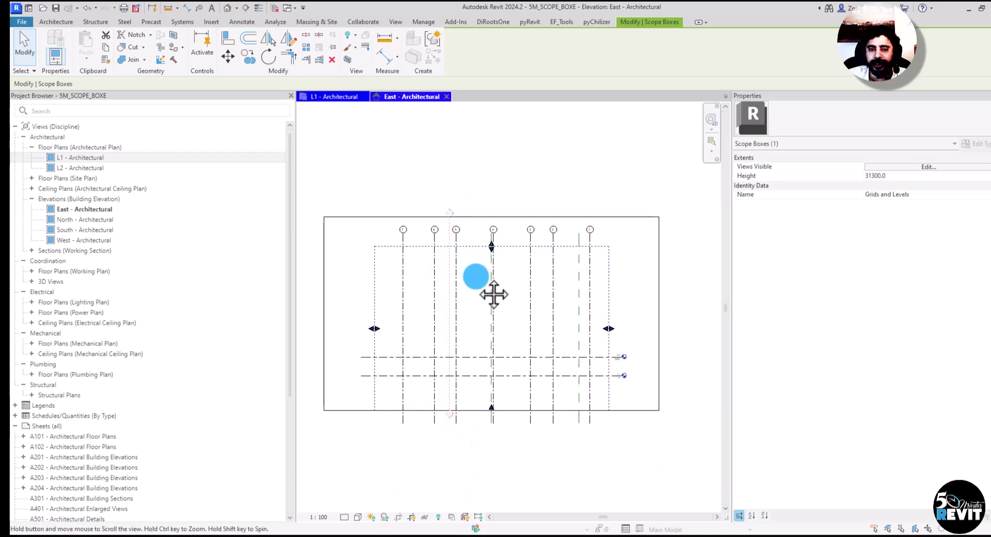
pyautogui.moveTo(463, 275); pyautogui.dragTo(470, 284, button='middle')
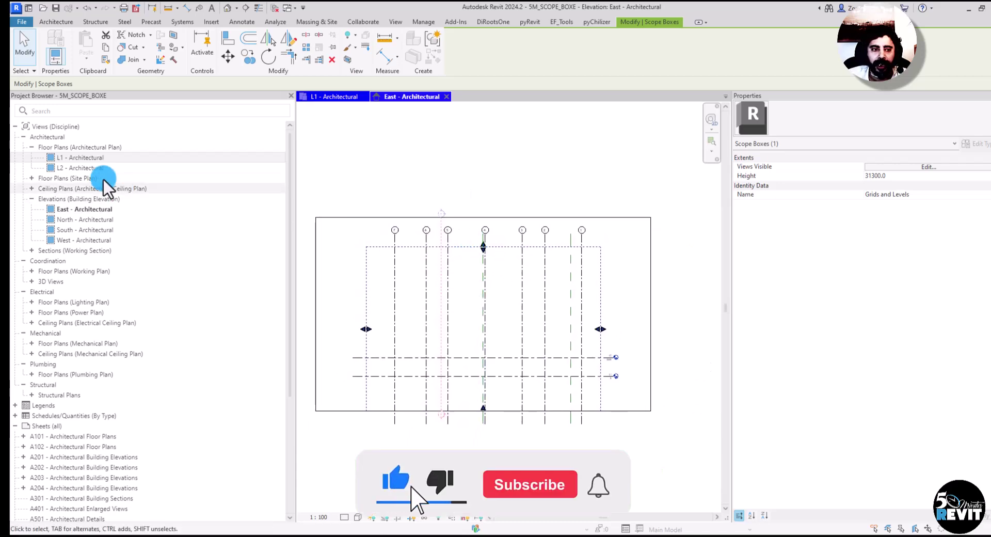
# Return to the L1 - Architectural plan, dismiss the save reminder, and pull the scope box's right edge inward, clear of the East elevation line.
pyautogui.doubleClick(84, 161)
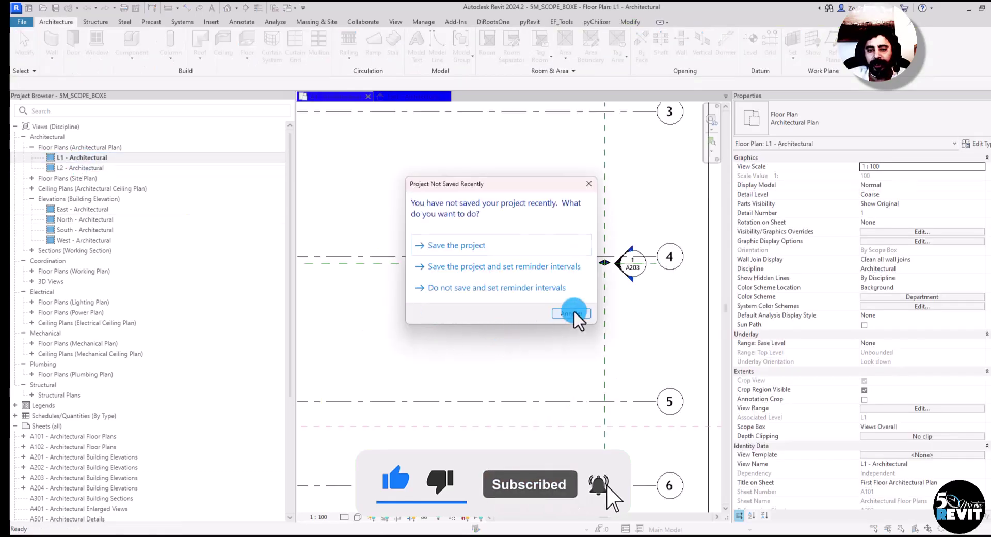
pyautogui.click(571, 312)
pyautogui.click(617, 321)
pyautogui.scroll(-3, 599, 317)
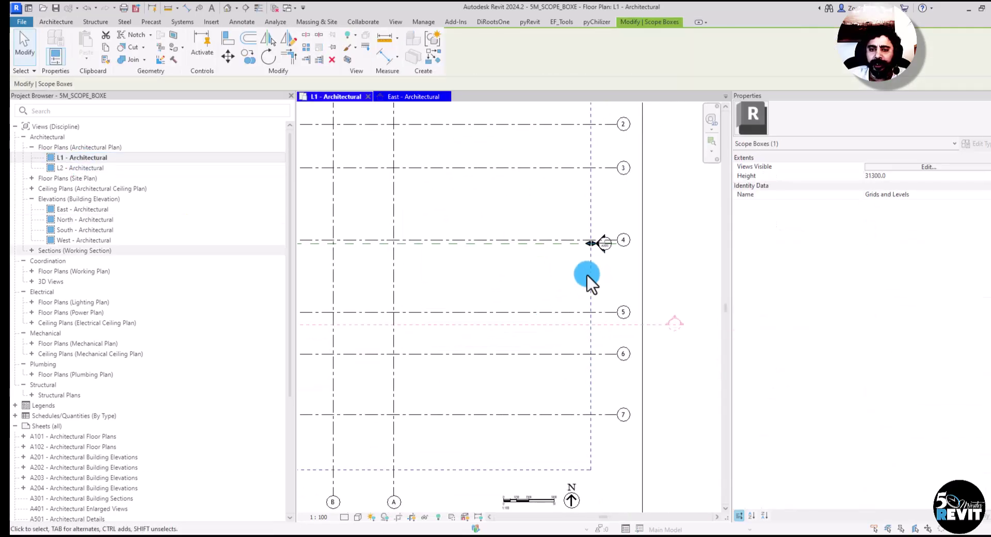
pyautogui.scroll(2, 584, 277)
pyautogui.moveTo(590, 236); pyautogui.dragTo(483, 237)
pyautogui.click(592, 244)
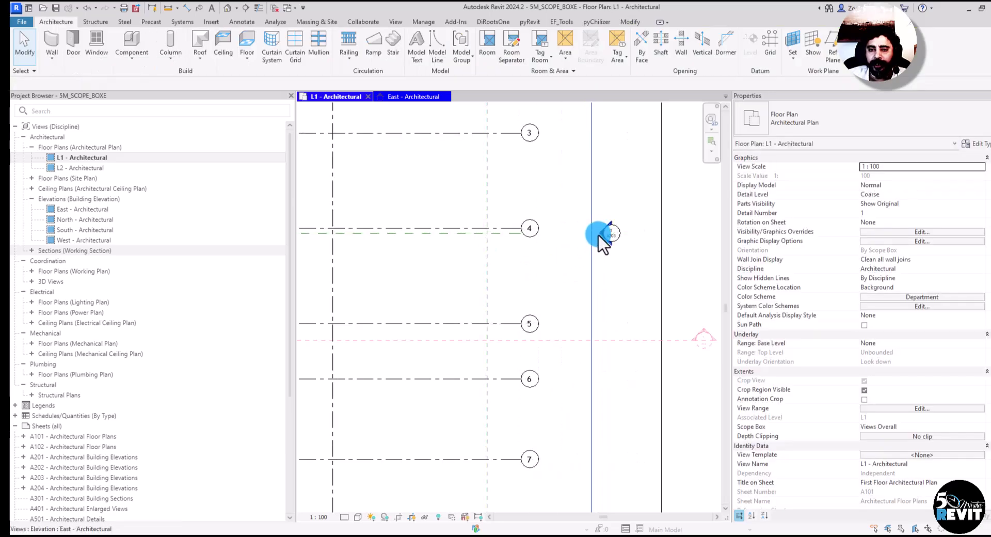
# Open the East elevation from its marker to check whether the grids show, and close the view again.
pyautogui.click(602, 276)
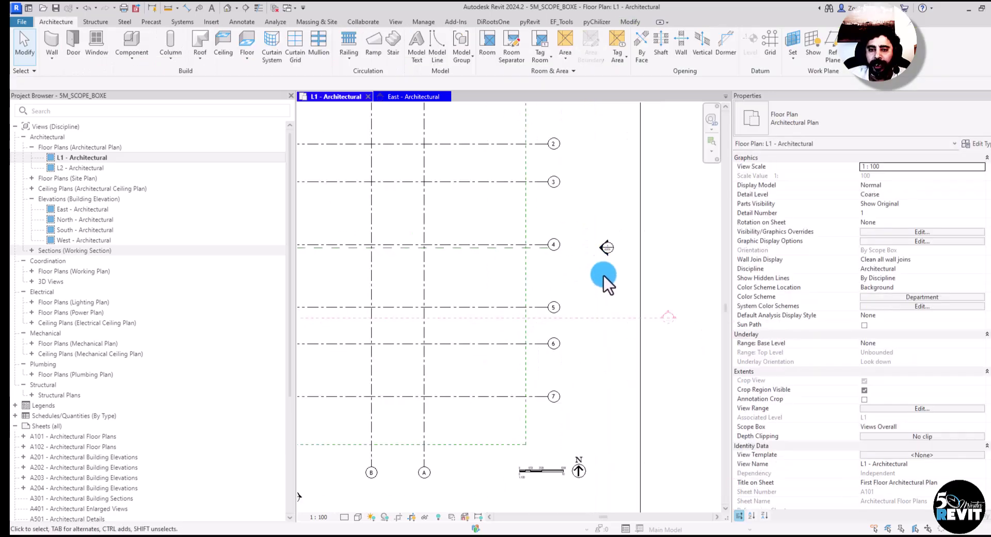
pyautogui.doubleClick(602, 243)
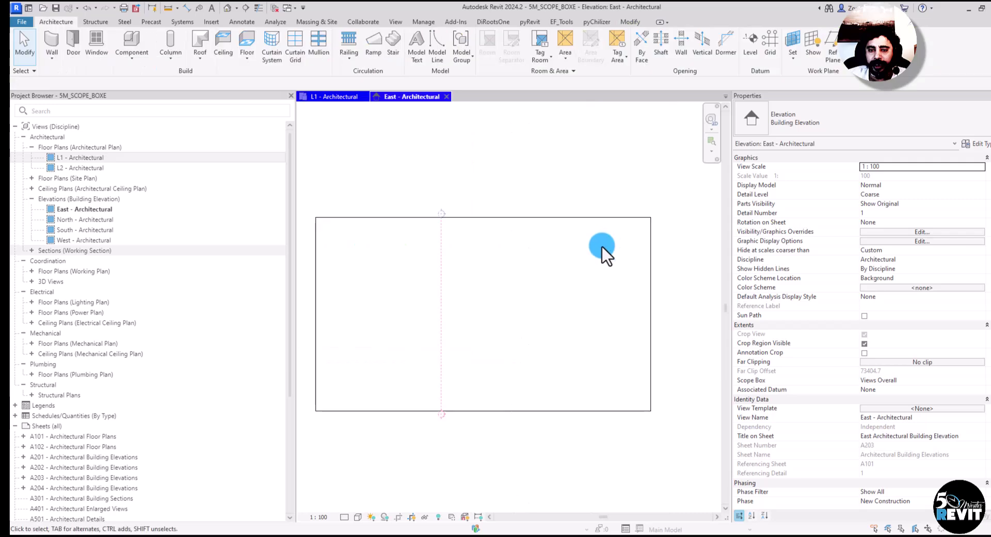
pyautogui.click(447, 96)
# Select the Grids and Levels scope box in the plan and open its Views Visible settings.
pyautogui.click(548, 223)
pyautogui.scroll(-4, 481, 287)
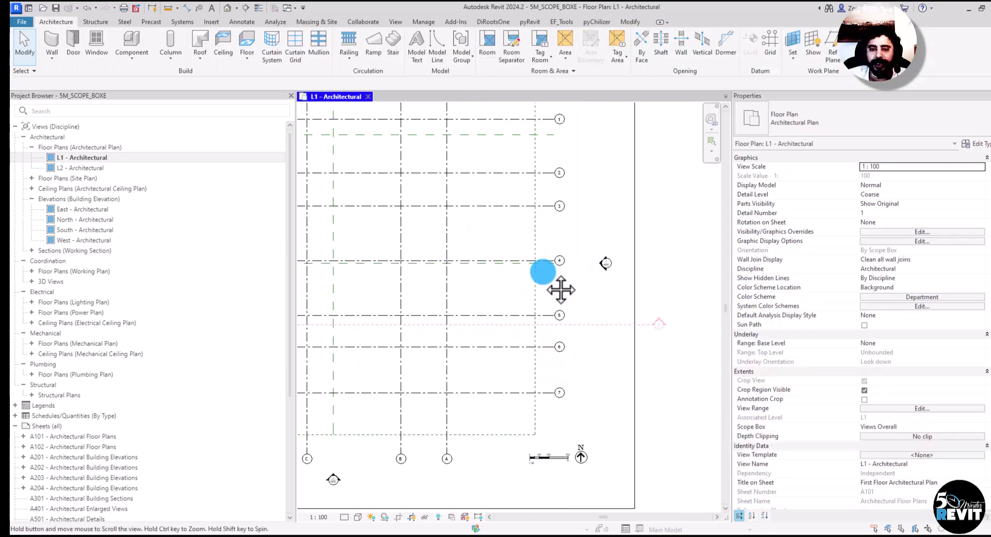
pyautogui.scroll(-1, 543, 274)
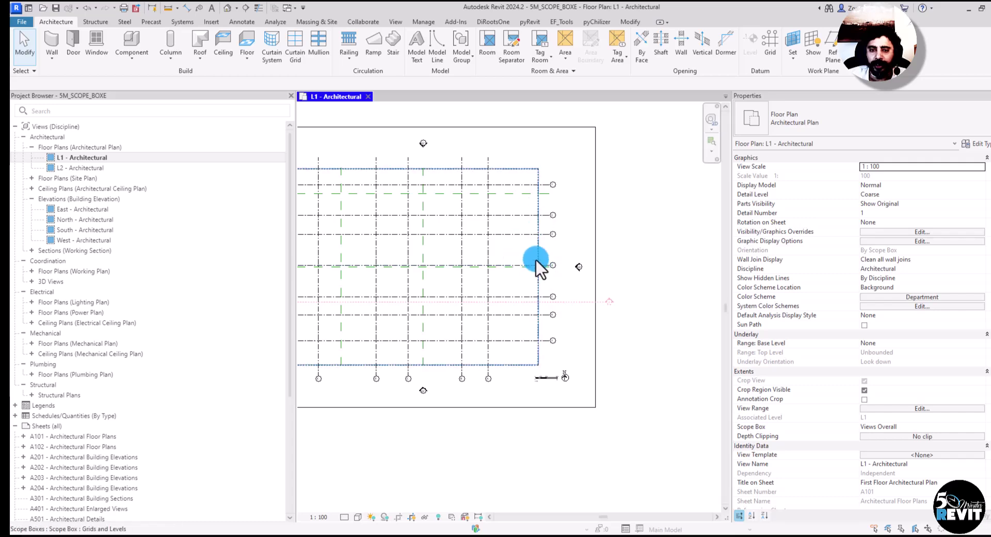
pyautogui.moveTo(541, 267); pyautogui.dragTo(550, 279, button='middle')
pyautogui.scroll(2, 551, 281)
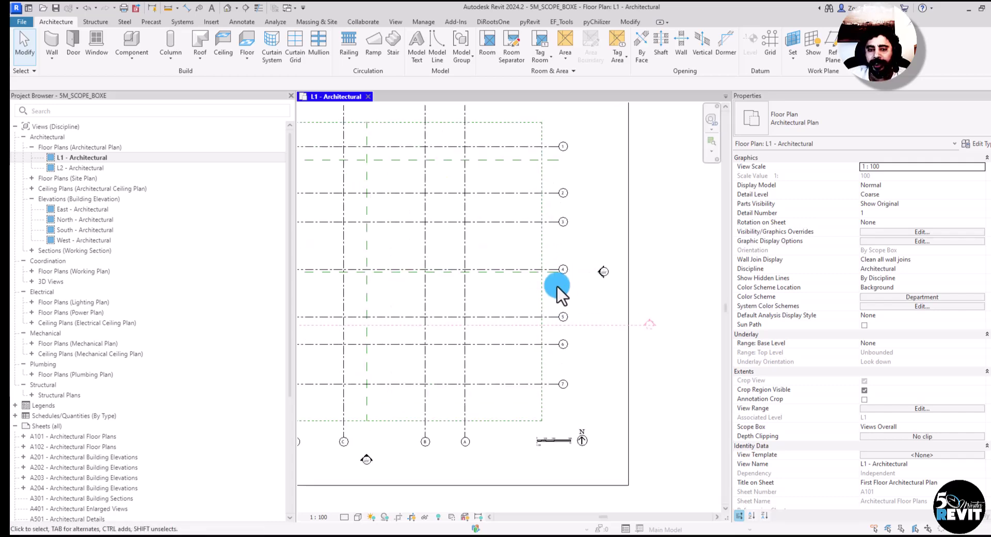
pyautogui.click(543, 290)
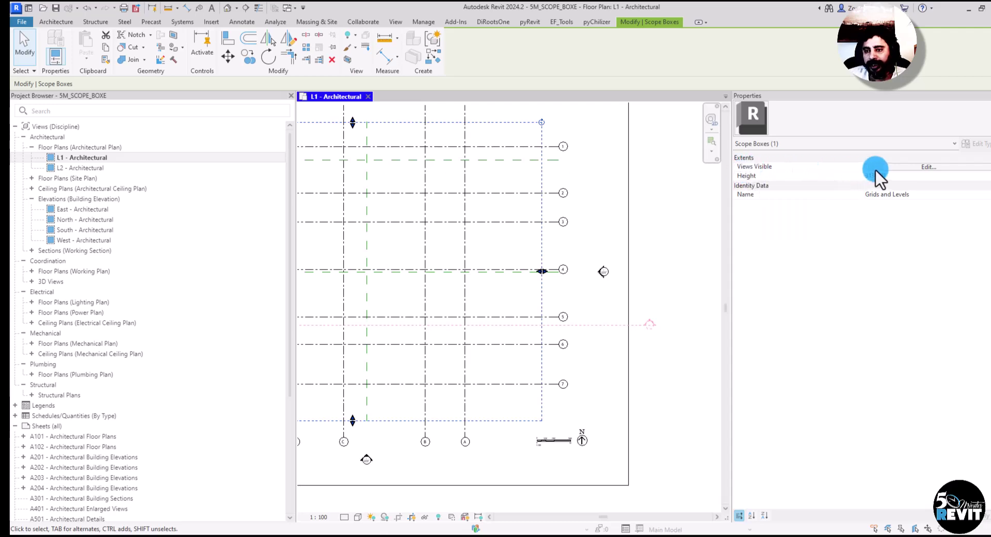
pyautogui.click(892, 167)
pyautogui.moveTo(402, 64); pyautogui.dragTo(428, 50)
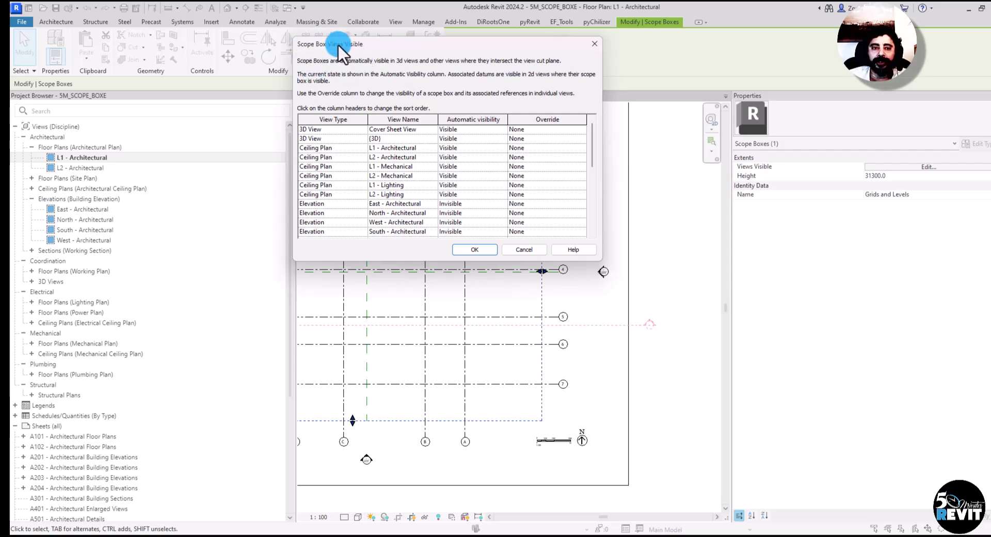
# Review the scope box's automatic visibility in the elevation views, especially East - Architectural, and close the settings without changes.
pyautogui.scroll(-3, 319, 170)
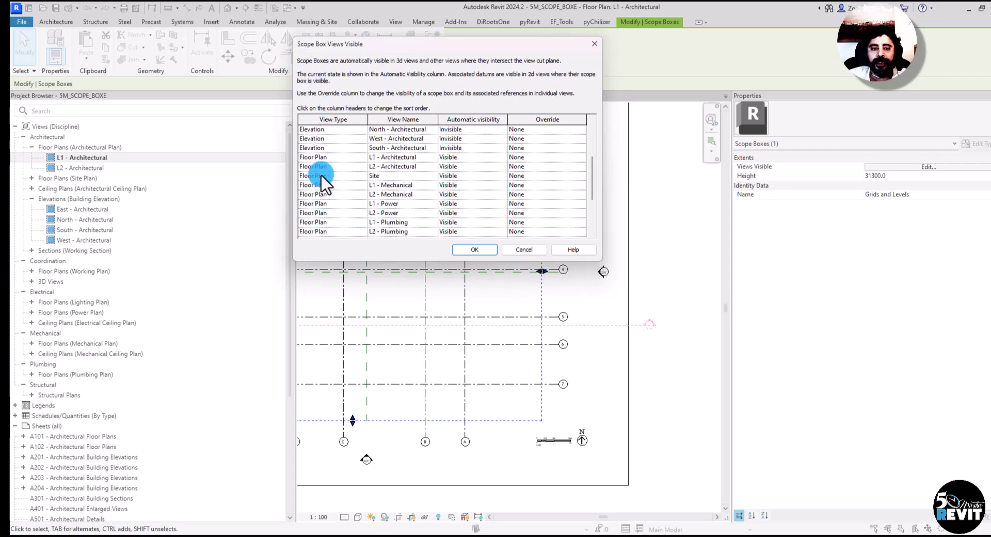
pyautogui.scroll(2, 320, 175)
pyautogui.scroll(-1, 325, 186)
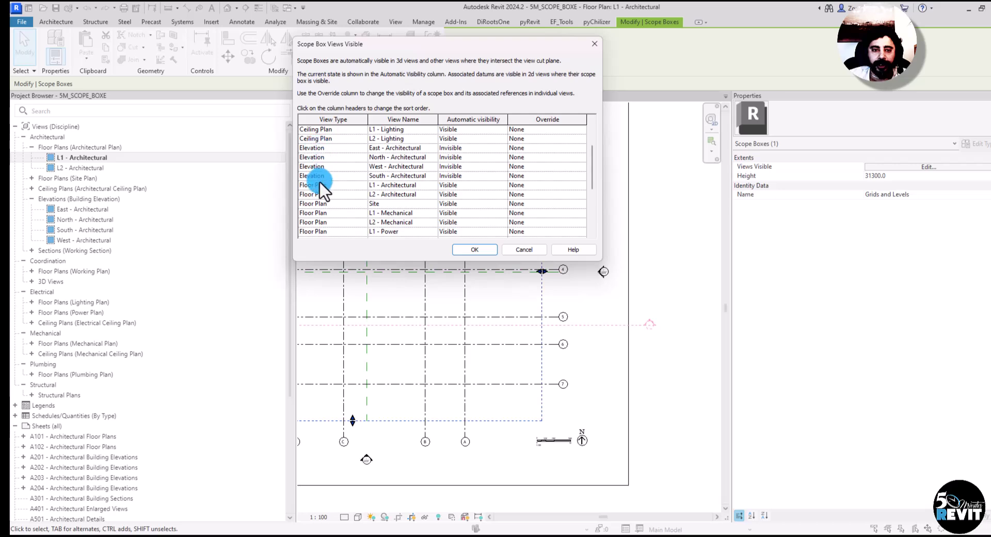
pyautogui.click(312, 149)
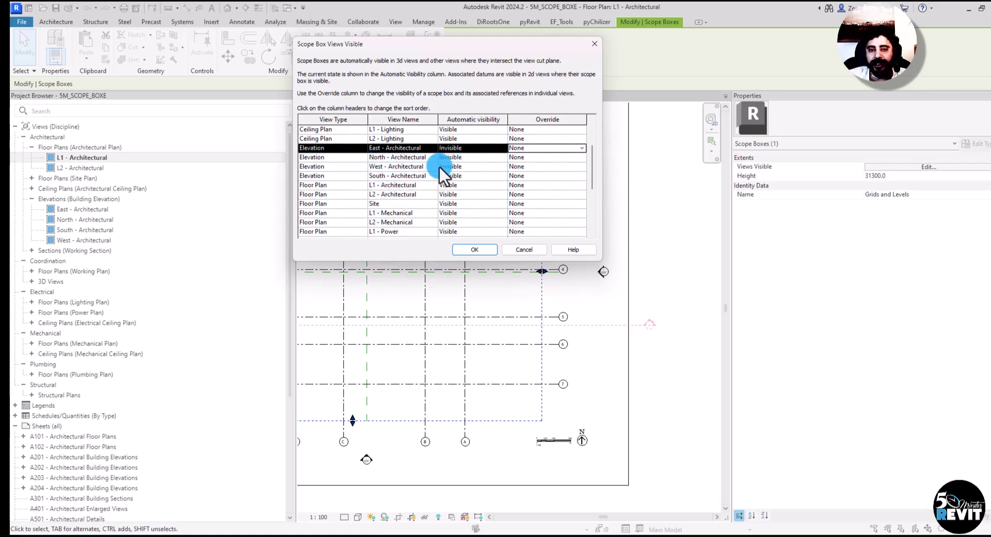
pyautogui.scroll(2, 464, 171)
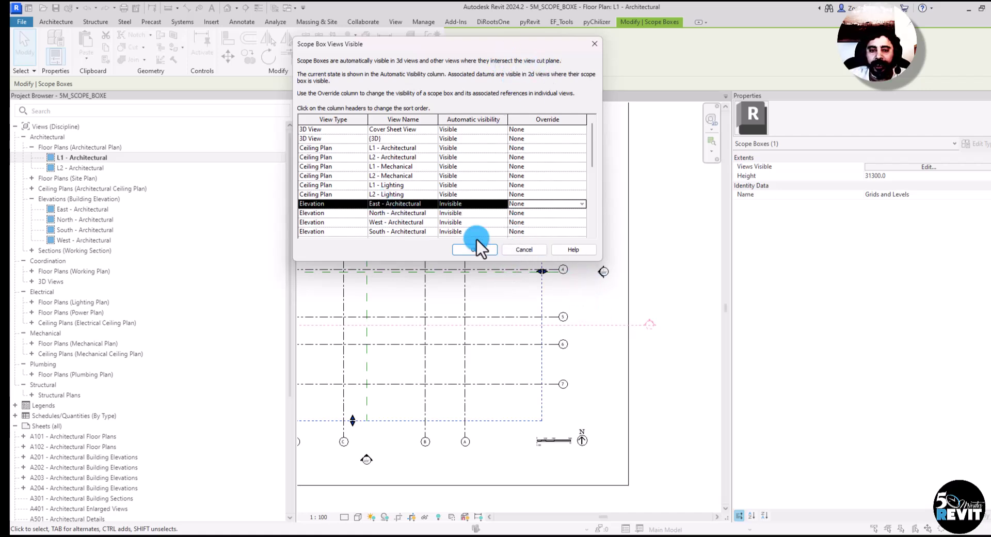
pyautogui.click(520, 248)
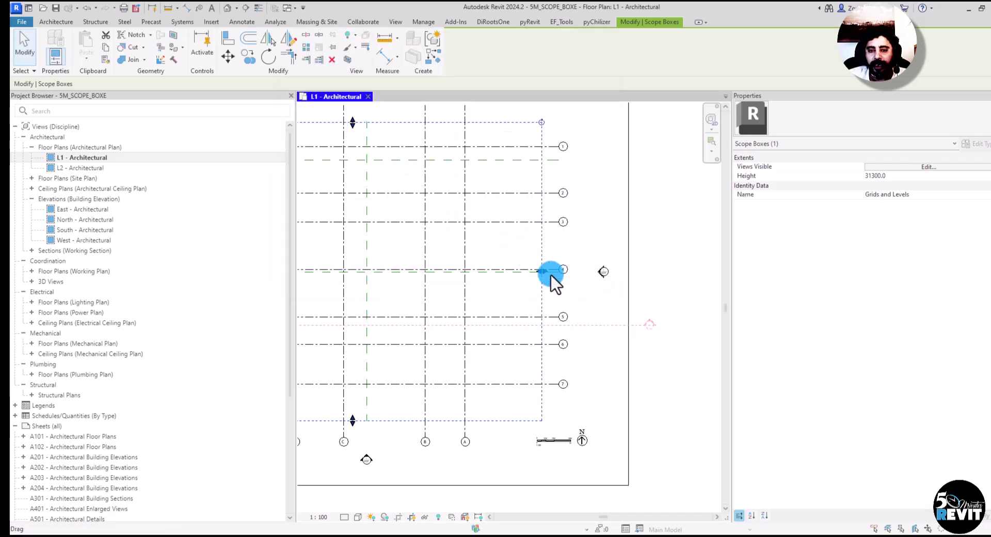
# Move the scope box's right edge slightly inward, keeping it short of the East elevation marker.
pyautogui.click(570, 206)
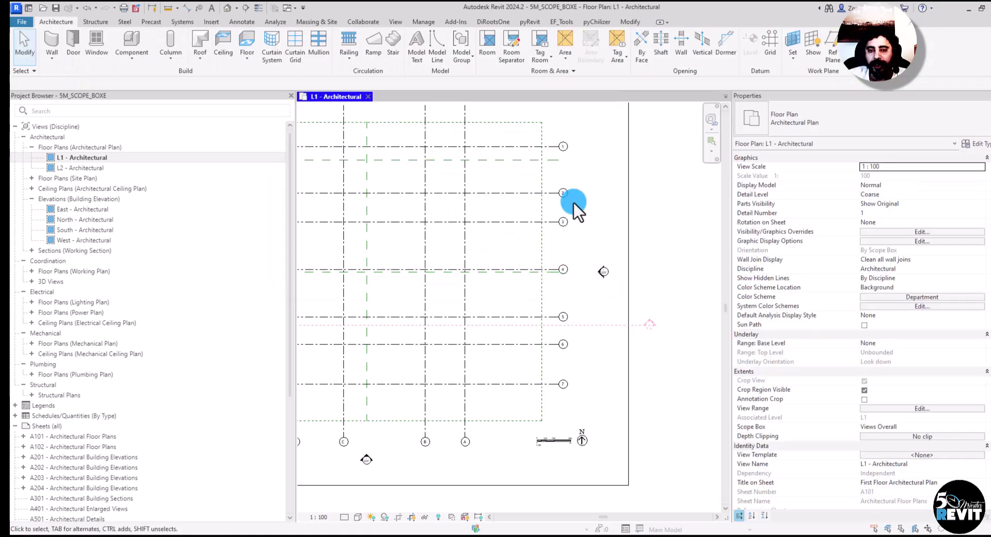
pyautogui.click(540, 278)
pyautogui.moveTo(540, 279); pyautogui.dragTo(526, 281)
pyautogui.moveTo(530, 282); pyautogui.dragTo(535, 281)
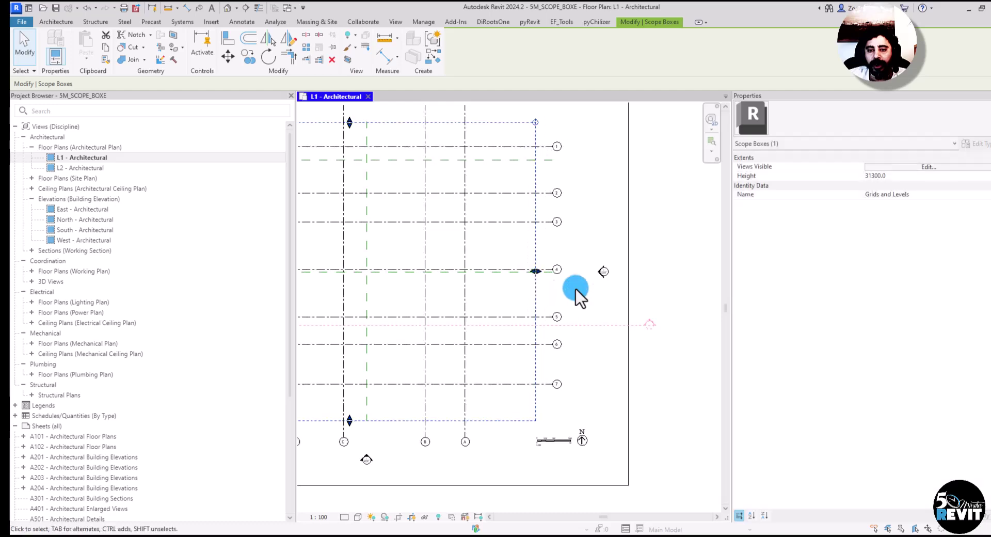
pyautogui.click(575, 291)
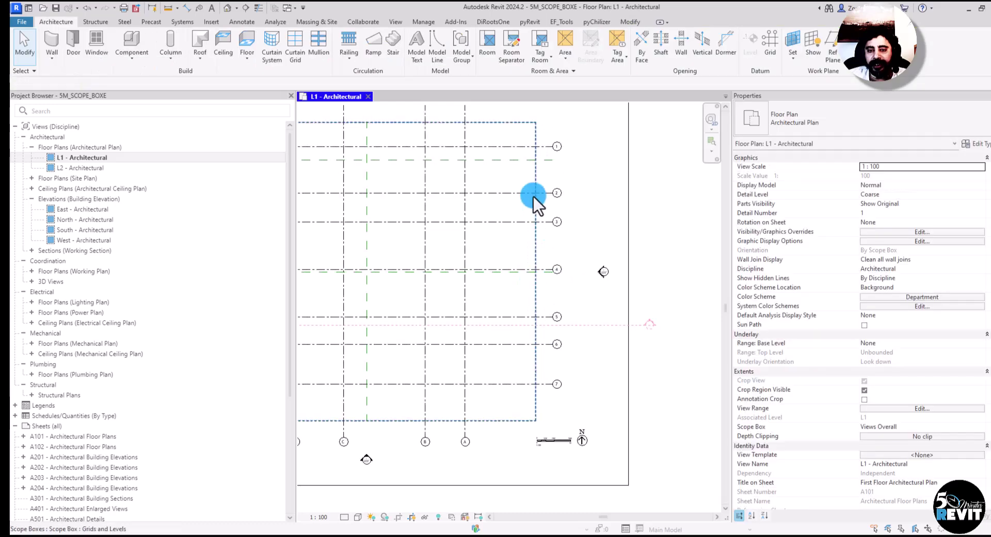
# Check the East elevation for grids and levels by opening it from its marker, and return to the L1 plan.
pyautogui.click(600, 274)
pyautogui.doubleClick(601, 272)
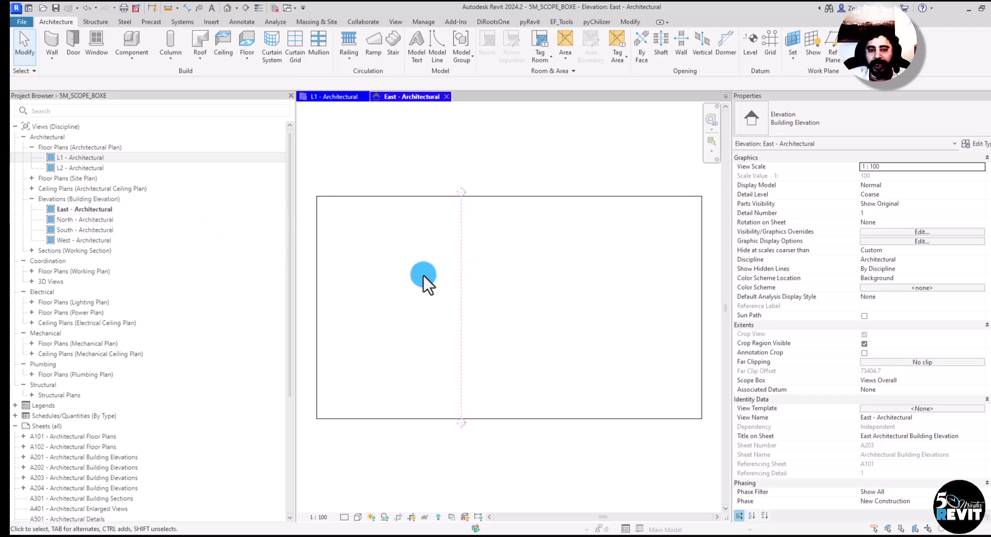
pyautogui.click(376, 97)
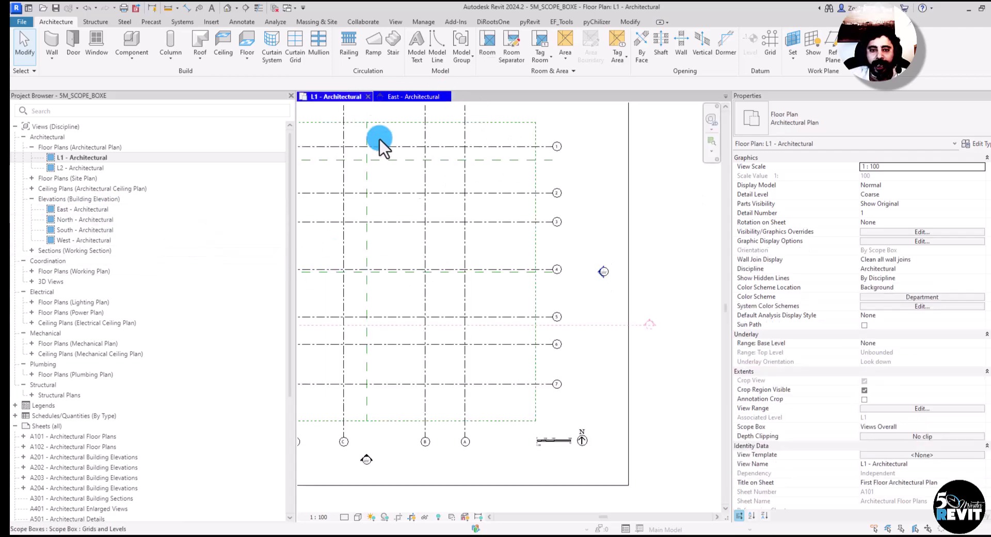
# Override the Grids and Levels scope box's visibility to Visible for the East - Architectural elevation.
pyautogui.click(537, 241)
pyautogui.click(908, 168)
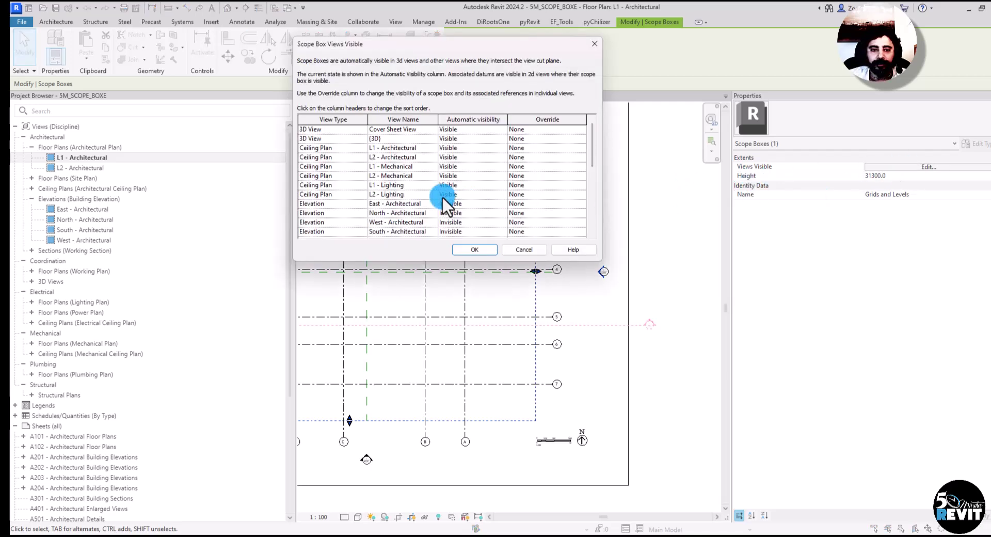
pyautogui.scroll(-1, 323, 194)
pyautogui.click(316, 176)
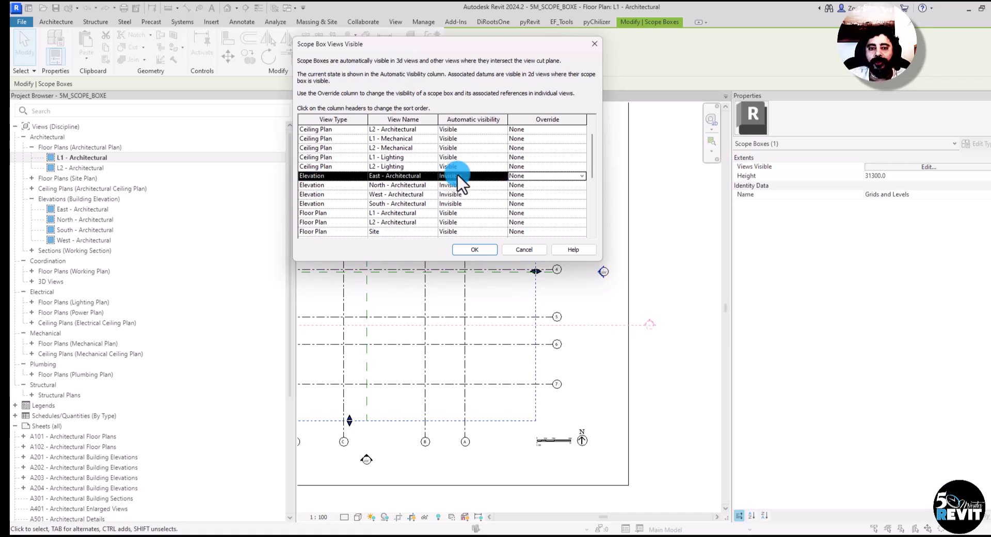
pyautogui.click(541, 176)
pyautogui.click(582, 176)
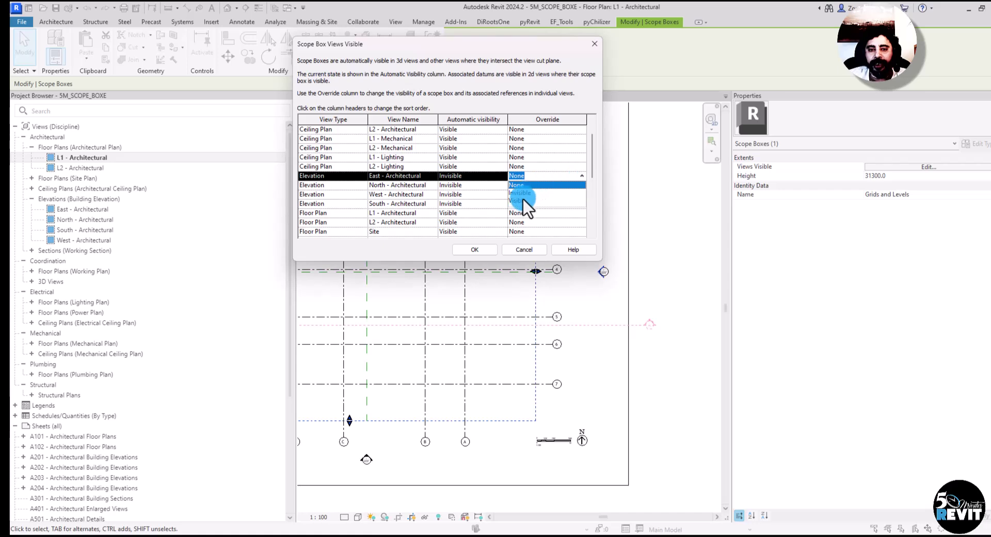
pyautogui.click(521, 201)
pyautogui.click(472, 250)
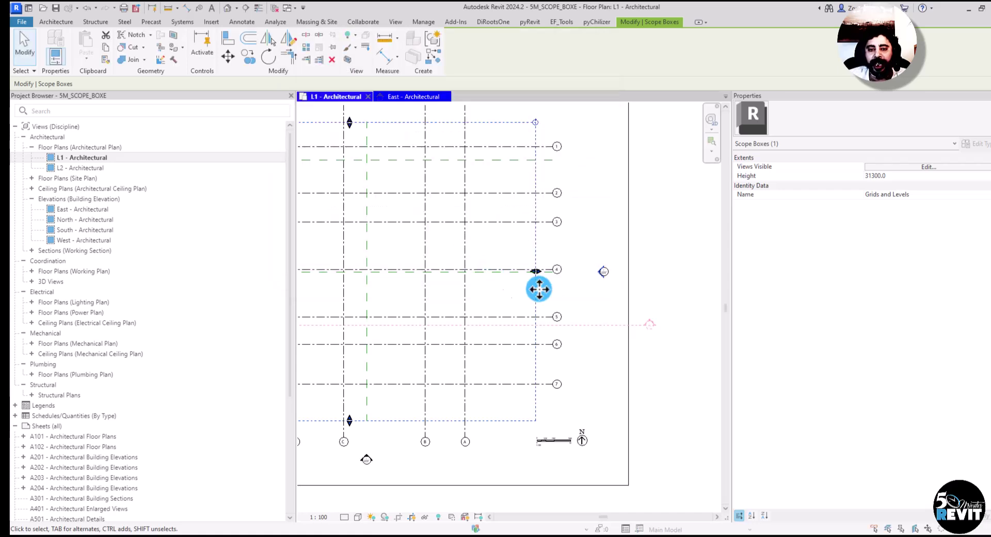
# Open the East elevation to inspect the grids and levels with the visibility override, and return to the L1 - Architectural plan.
pyautogui.click(589, 285)
pyautogui.click(535, 257)
pyautogui.click(581, 278)
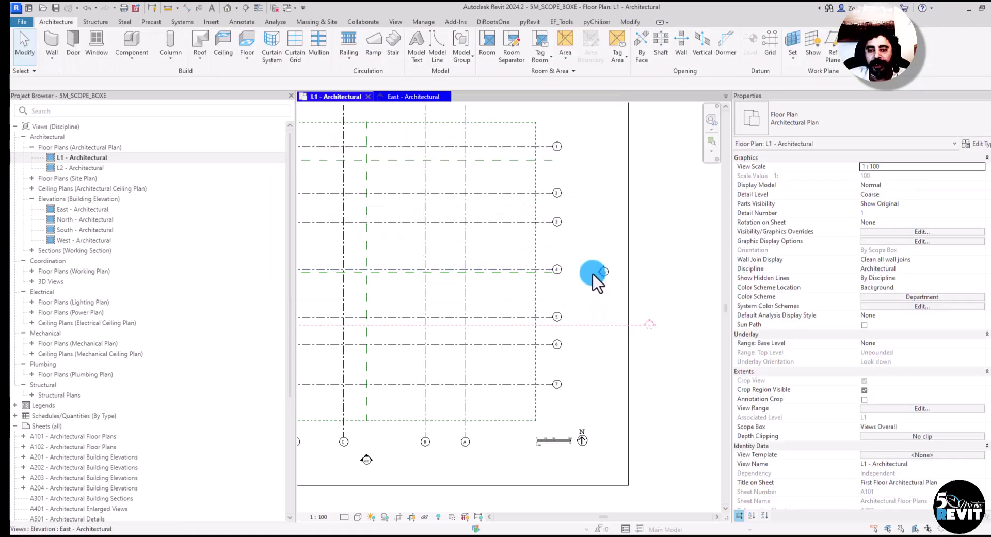
pyautogui.click(595, 273)
pyautogui.doubleClick(596, 272)
pyautogui.moveTo(553, 294); pyautogui.dragTo(420, 250, button='middle')
pyautogui.scroll(-3, 473, 266)
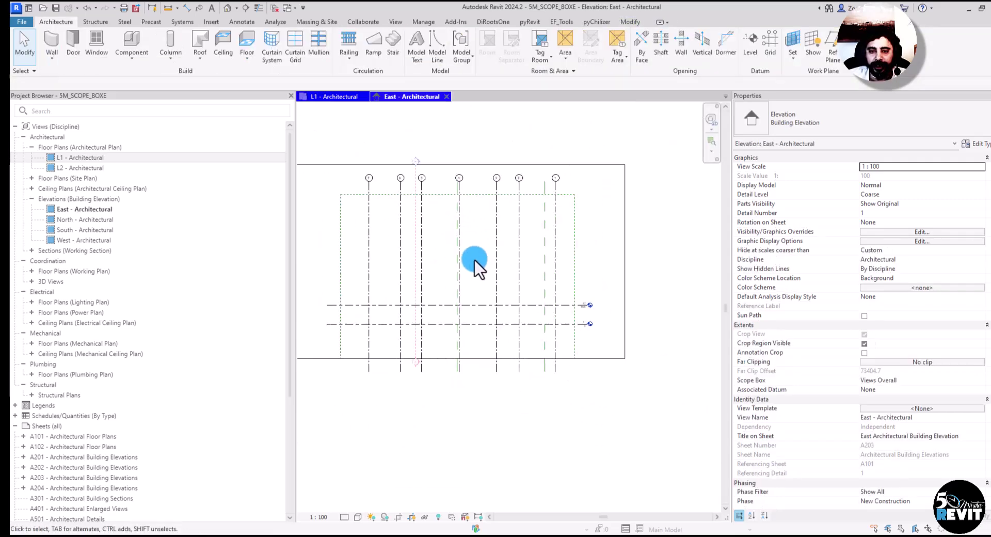
pyautogui.doubleClick(87, 157)
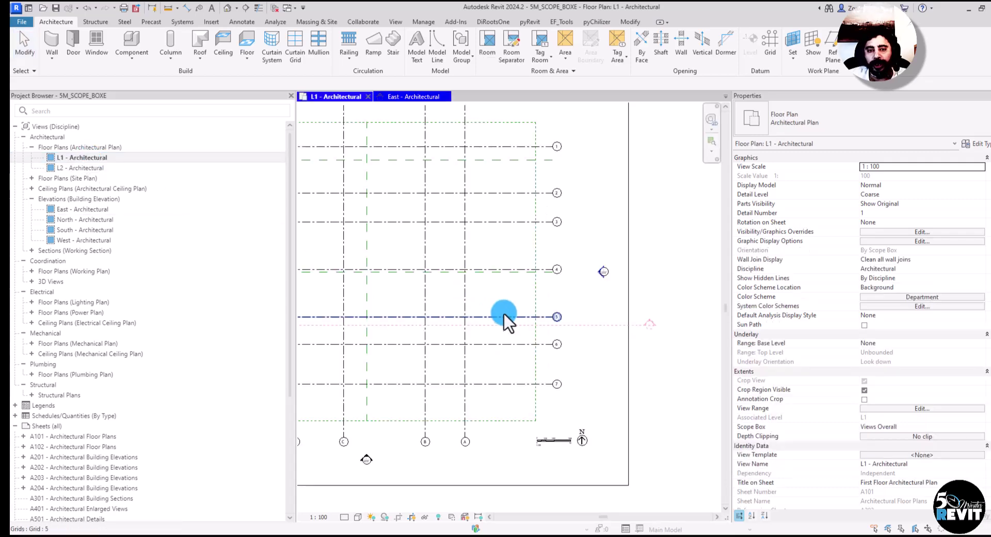
# Reshape the Grids and Levels scope box by pulling its upper edge slightly outward and its left and lower edges inward.
pyautogui.scroll(-1, 433, 291)
pyautogui.moveTo(438, 293); pyautogui.dragTo(519, 304, button='middle')
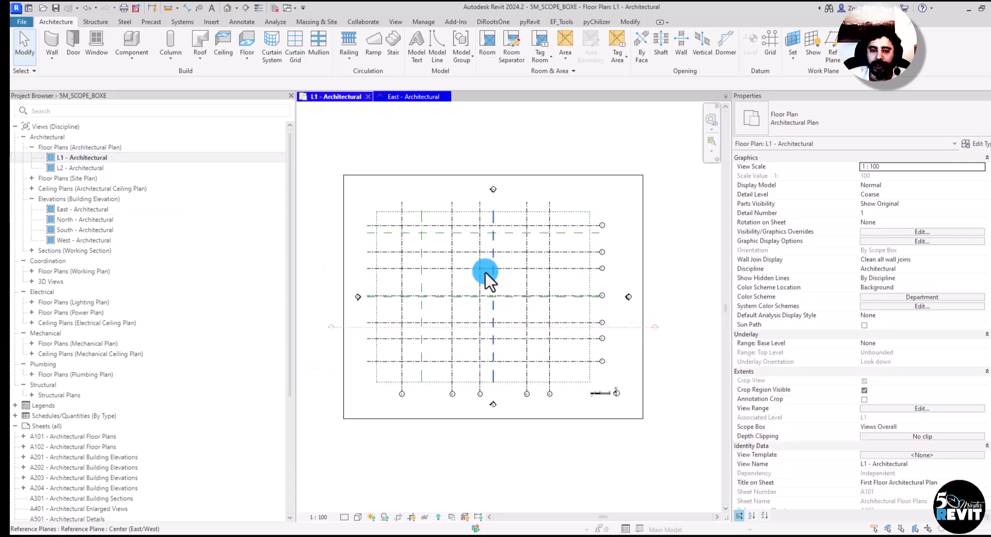
pyautogui.click(440, 212)
pyautogui.moveTo(482, 212); pyautogui.dragTo(482, 205)
pyautogui.moveTo(377, 296); pyautogui.dragTo(387, 293)
pyautogui.moveTo(481, 347); pyautogui.dragTo(476, 321, button='middle')
pyautogui.moveTo(483, 355); pyautogui.dragTo(486, 346)
# Select the L1 plan's crop region to examine its extents around the grids and elevation markers, and clear the selection.
pyautogui.scroll(1, 472, 194)
pyautogui.click(465, 150)
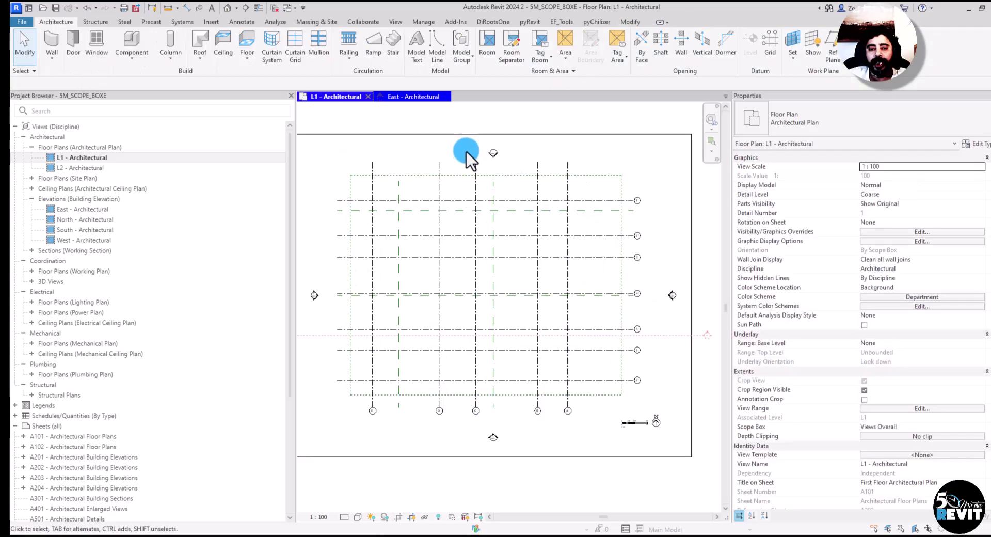
pyautogui.scroll(-2, 465, 151)
pyautogui.click(464, 146)
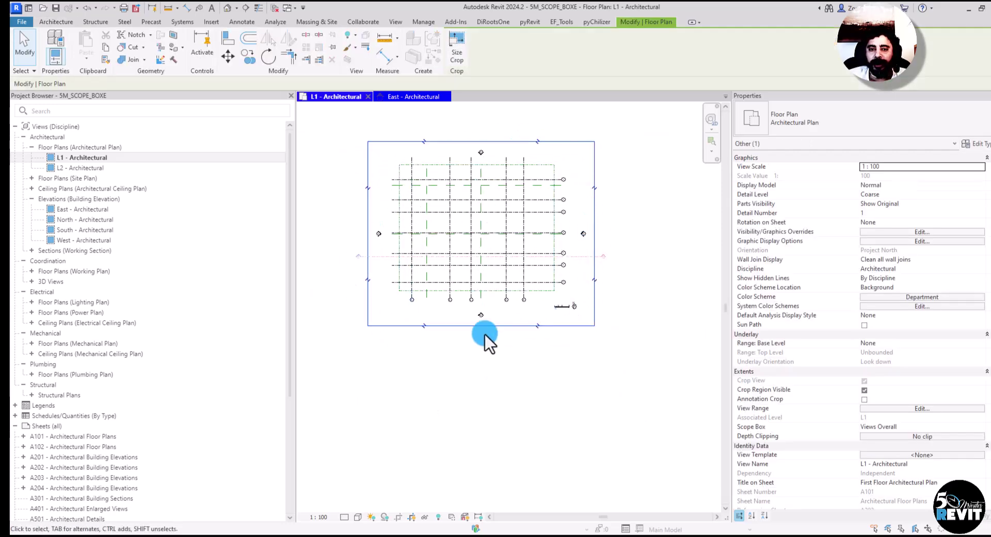
pyautogui.scroll(2, 495, 317)
pyautogui.moveTo(495, 316); pyautogui.dragTo(511, 372, button='middle')
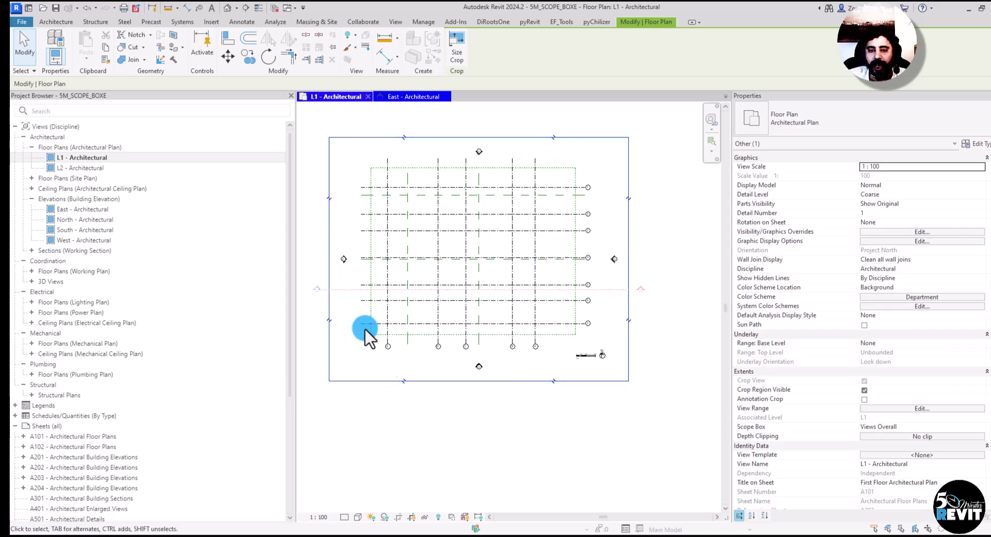
pyautogui.click(367, 363)
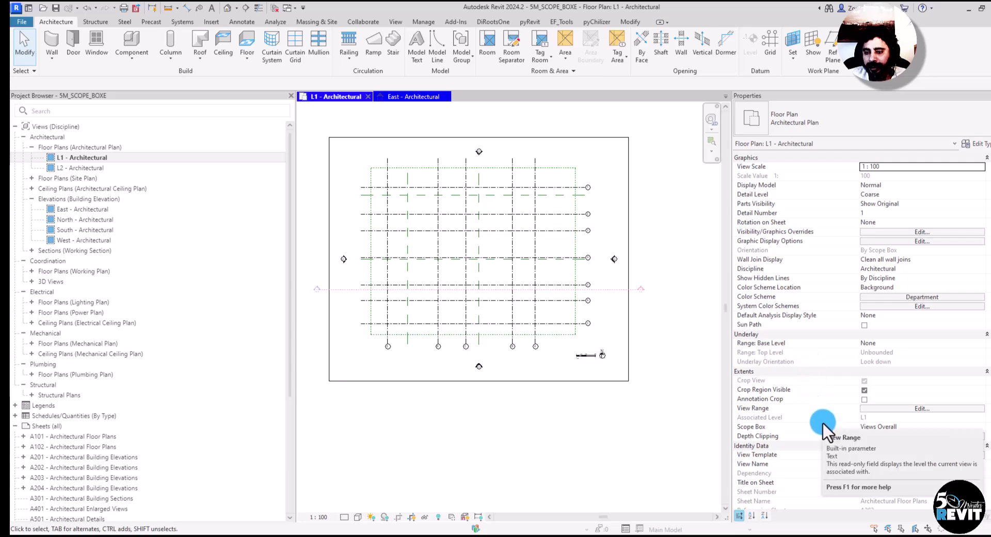
# Remove the scope box assignment from the L1 - Architectural plan by setting its Scope Box to None.
pyautogui.click(905, 425)
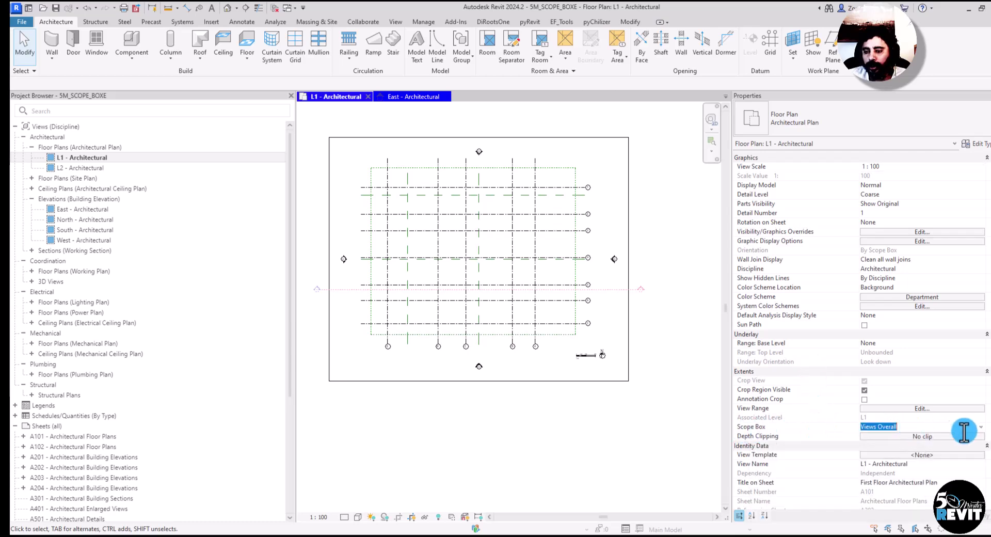
pyautogui.click(980, 427)
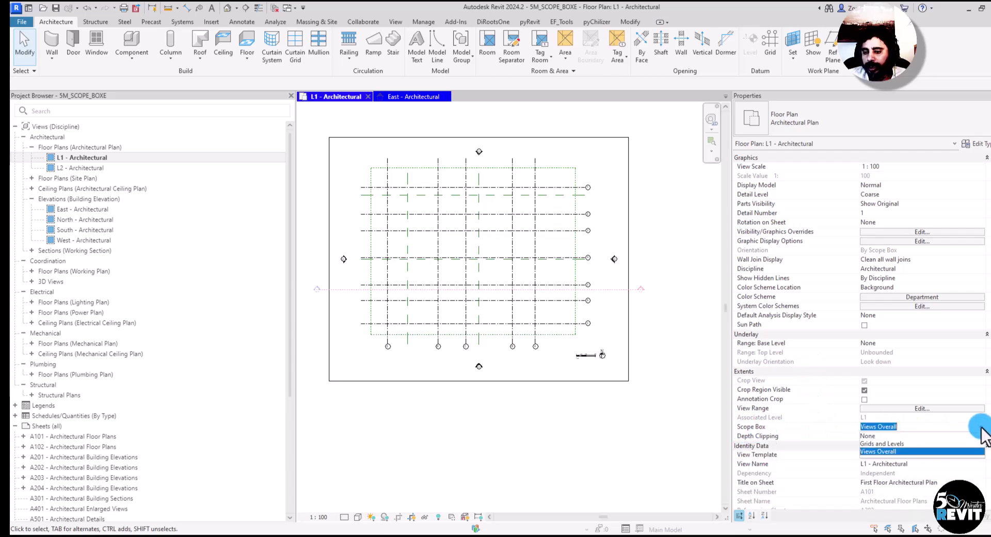
pyautogui.click(883, 436)
# Stretch all four edges of the L1 plan's crop region slightly outward, beyond the Views Overall scope box.
pyautogui.click(629, 258)
pyautogui.moveTo(629, 256)
pyautogui.mouseDown()
pyautogui.moveTo(625, 269)
pyautogui.moveTo(655, 261)
pyautogui.moveTo(645, 266)
pyautogui.mouseUp()
pyautogui.scroll(-1, 596, 320)
pyautogui.scroll(-1, 596, 320)
pyautogui.moveTo(531, 199)
pyautogui.mouseDown()
pyautogui.moveTo(531, 170)
pyautogui.moveTo(529, 183)
pyautogui.mouseUp()
pyautogui.moveTo(418, 272)
pyautogui.mouseDown()
pyautogui.moveTo(401, 276)
pyautogui.moveTo(409, 276)
pyautogui.mouseUp()
pyautogui.moveTo(521, 359); pyautogui.dragTo(521, 376)
# Select the outer scope box to check its name and its extents against the crop region, and clear the selection.
pyautogui.scroll(3, 468, 367)
pyautogui.click(464, 358)
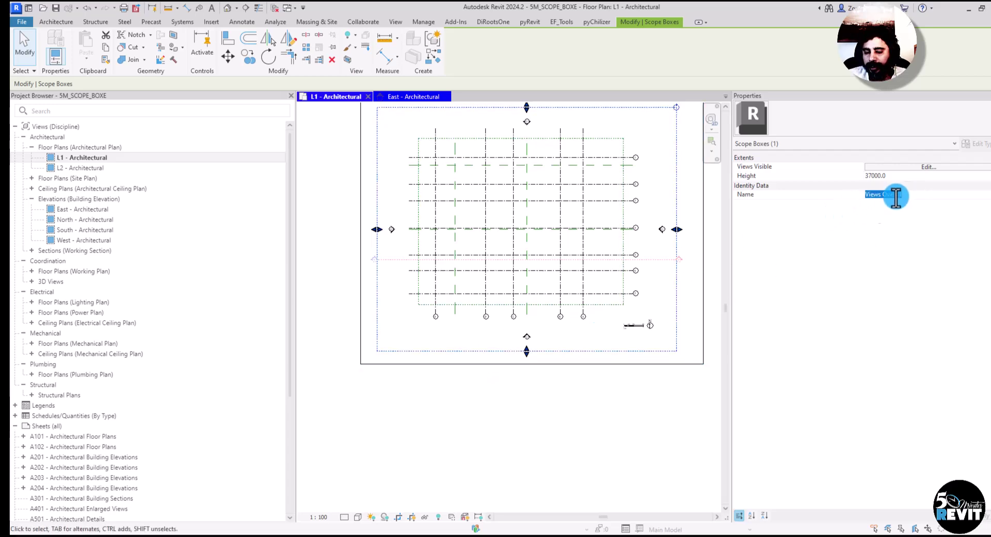
pyautogui.click(587, 337)
pyautogui.click(551, 351)
pyautogui.scroll(-2, 564, 350)
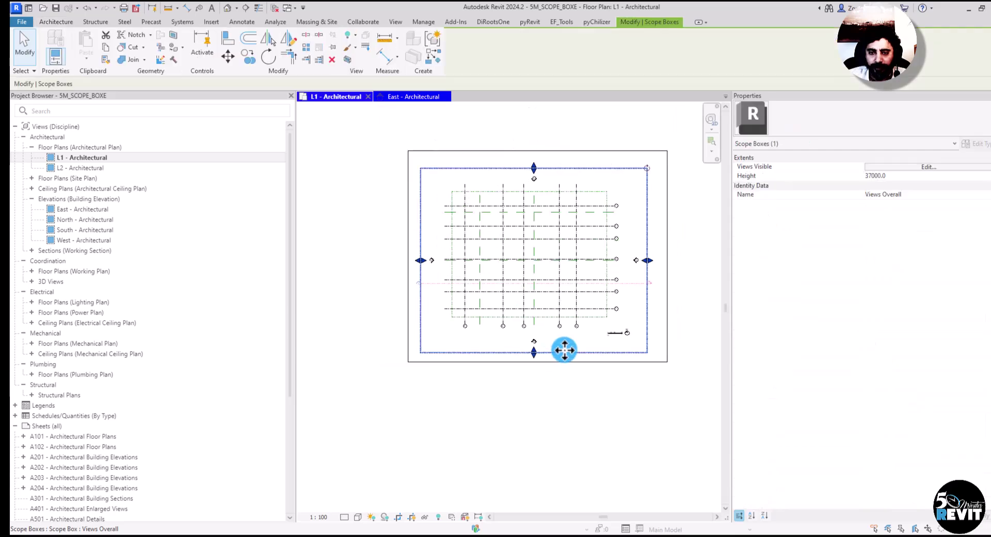
pyautogui.moveTo(564, 350); pyautogui.dragTo(540, 363, button='middle')
pyautogui.click(577, 193)
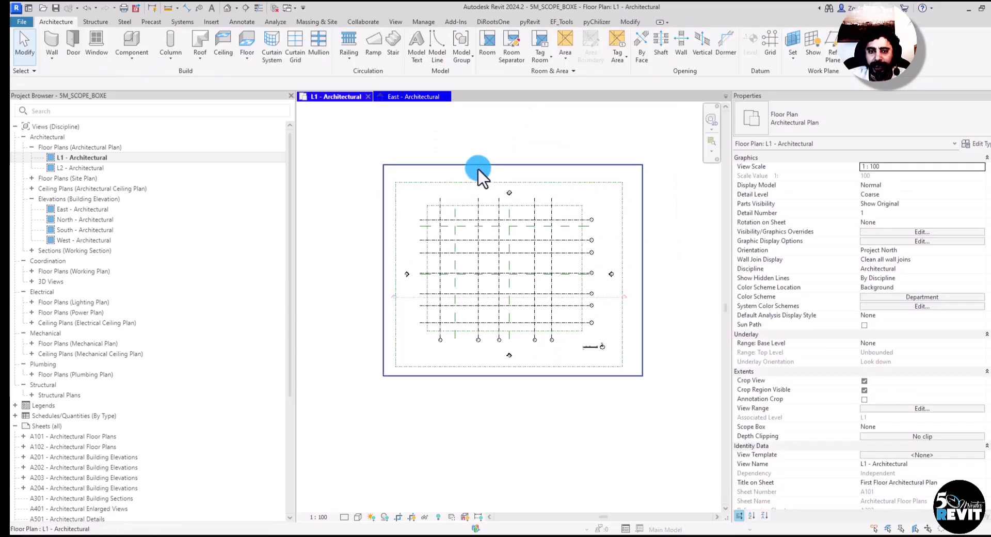
pyautogui.click(510, 187)
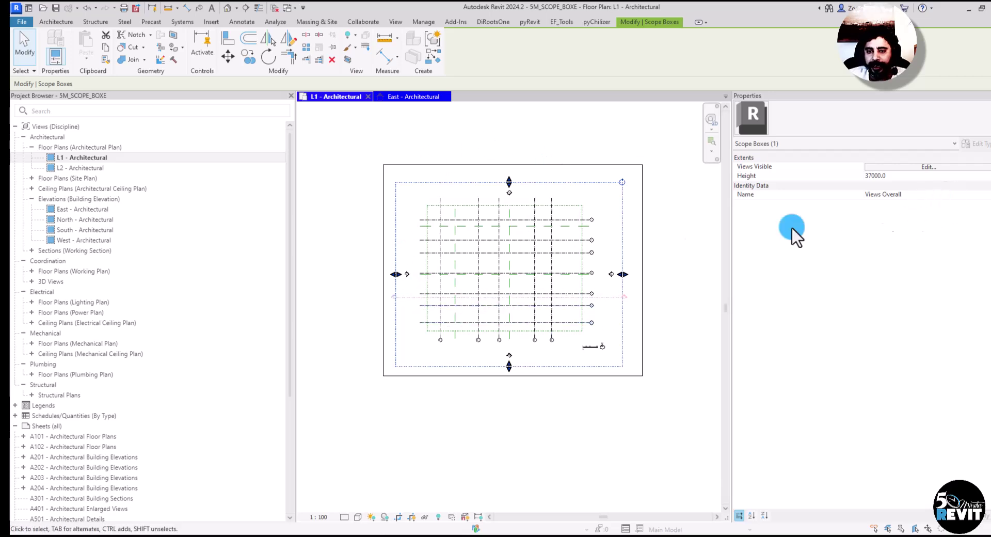
pyautogui.click(607, 209)
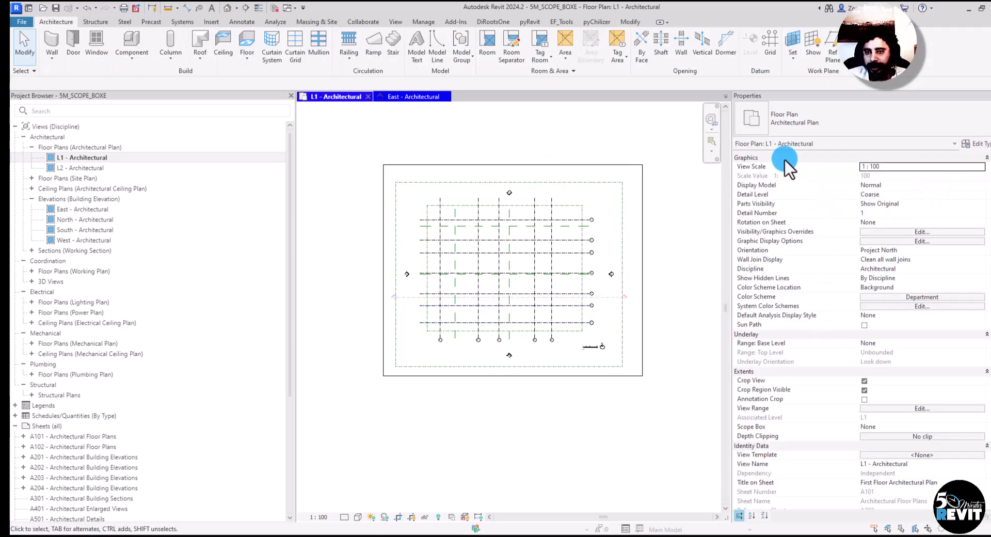
# Assign the Views Overall scope box to the L1 - Architectural plan so it controls the crop region.
pyautogui.scroll(-3, 821, 362)
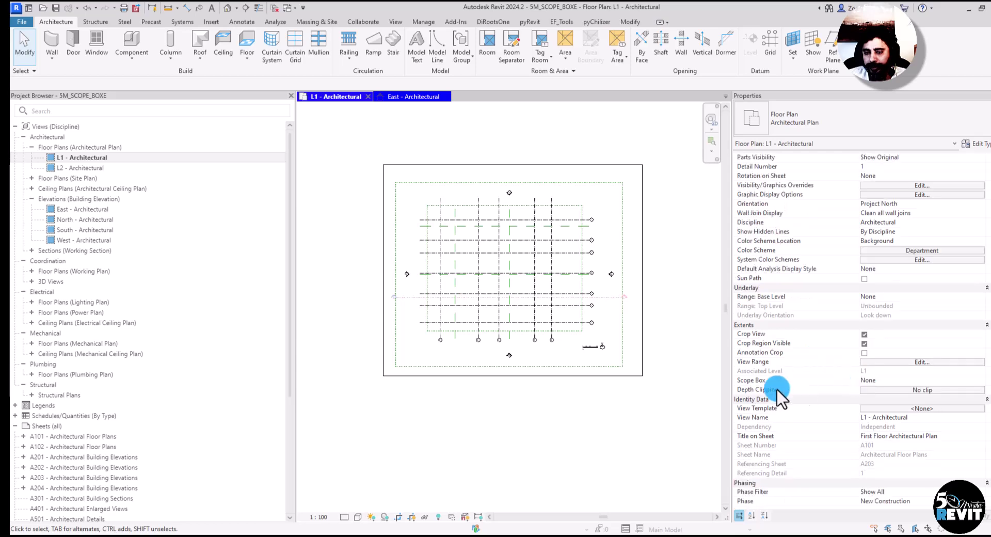
pyautogui.click(868, 382)
pyautogui.click(981, 382)
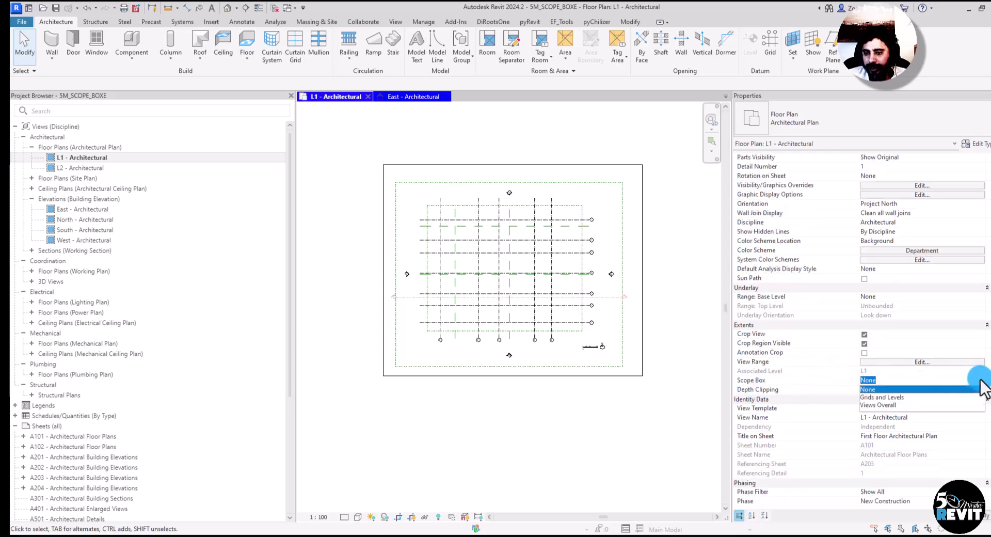
pyautogui.click(883, 405)
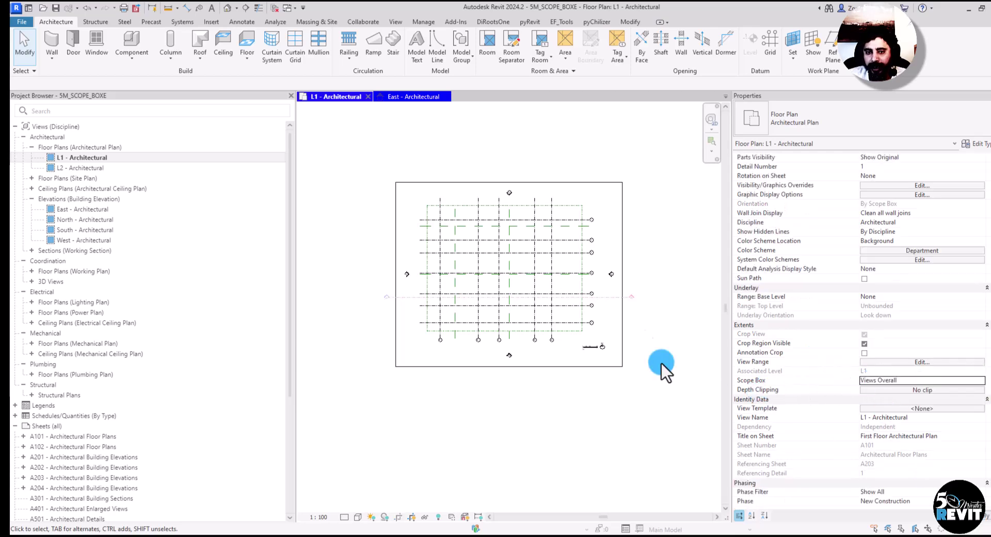
pyautogui.scroll(2, 498, 214)
pyautogui.scroll(-2, 584, 287)
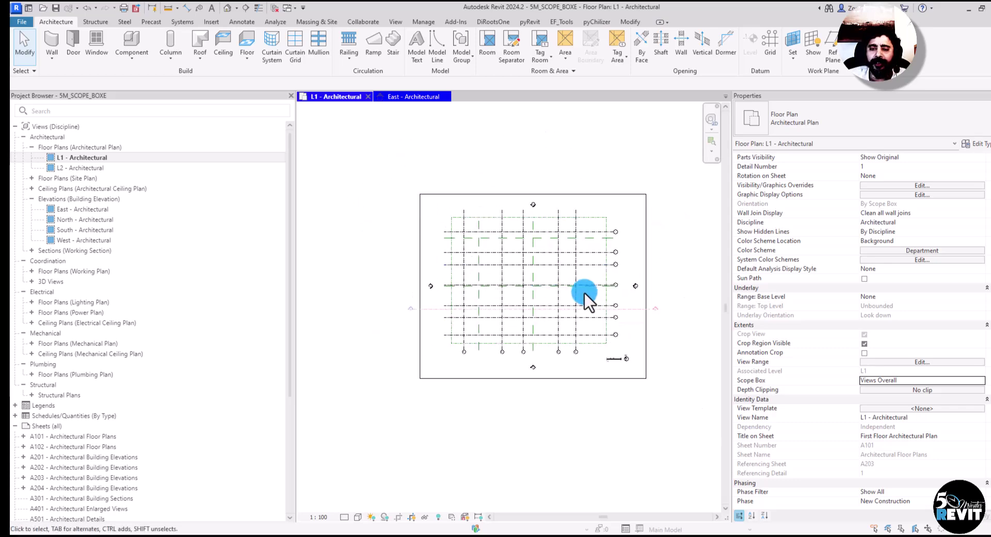
# Hide the crop region in the L1 - Architectural plan.
pyautogui.moveTo(584, 288); pyautogui.dragTo(540, 253, button='middle')
pyautogui.click(411, 517)
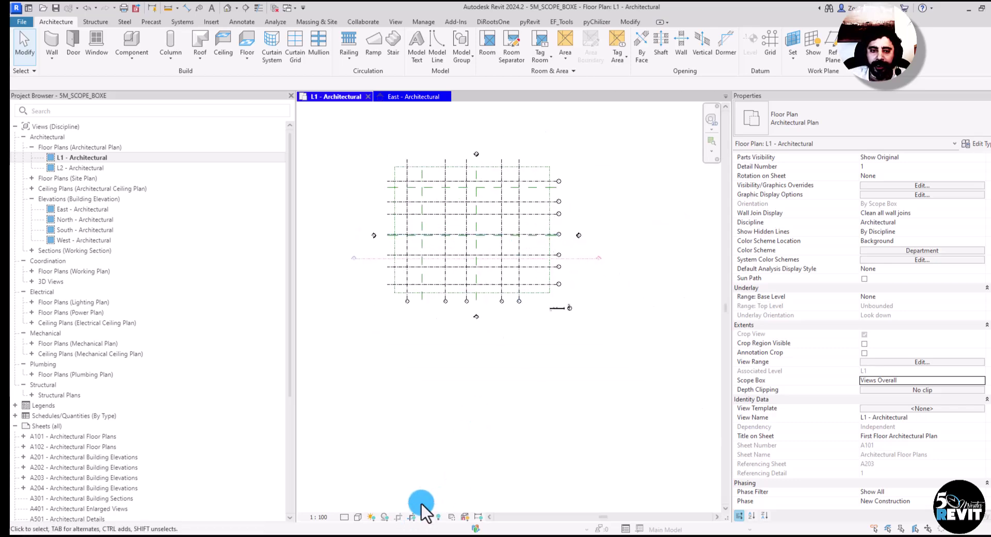
pyautogui.scroll(2, 447, 303)
pyautogui.moveTo(447, 303); pyautogui.dragTo(473, 412, button='middle')
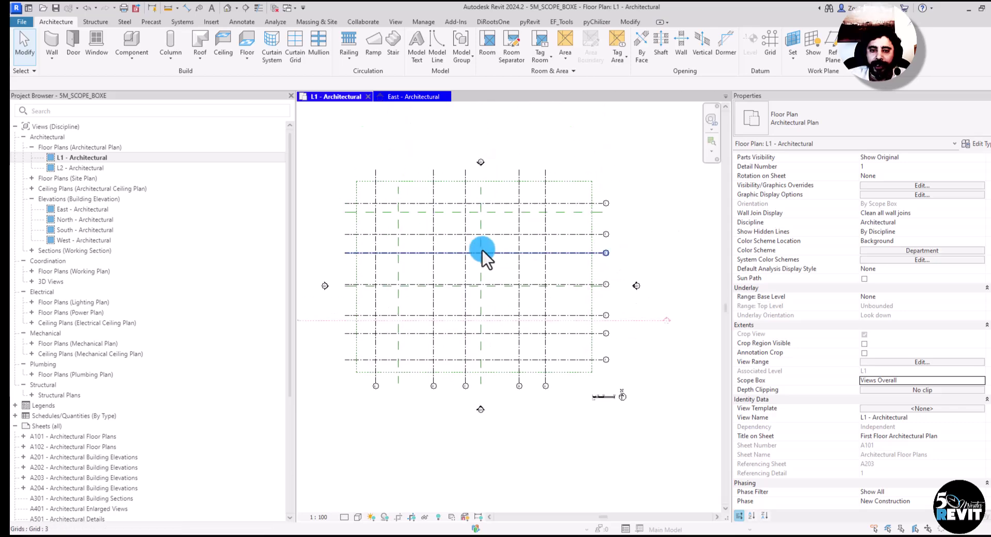
pyautogui.moveTo(465, 293); pyautogui.dragTo(482, 274, button='middle')
pyautogui.moveTo(416, 444); pyautogui.dragTo(439, 455, button='middle')
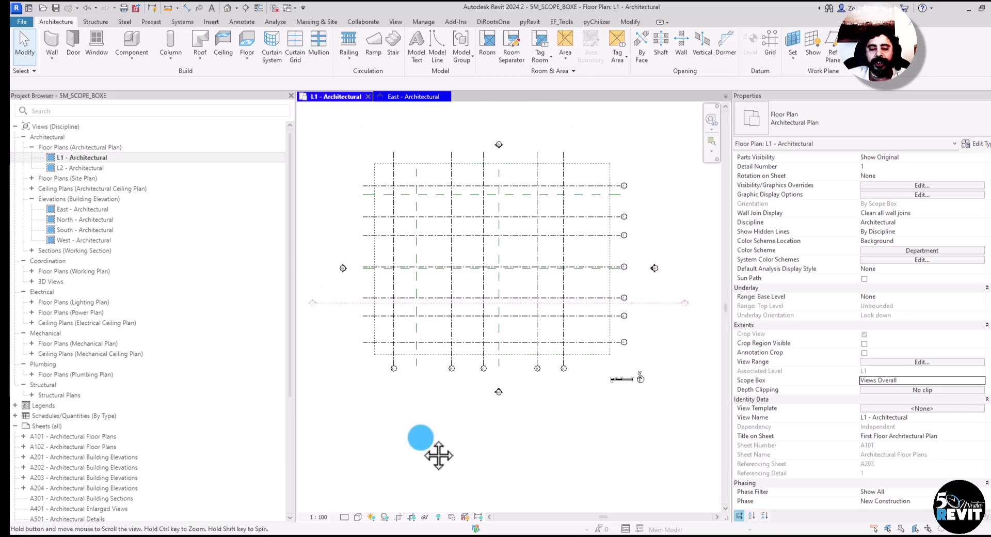